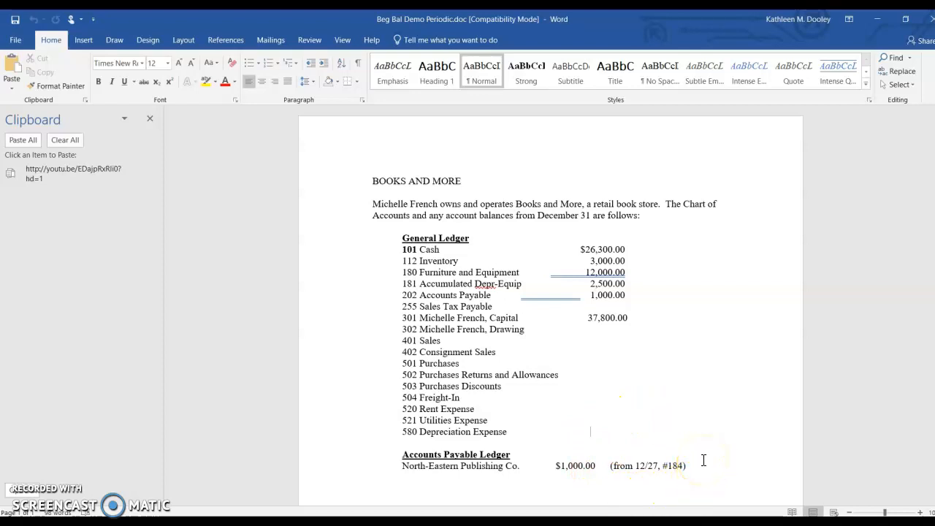
# Switch from the Word document to the Beg Bal Demo company in QuickBooks and open the Vendor Center.
pyautogui.click(685, 475)
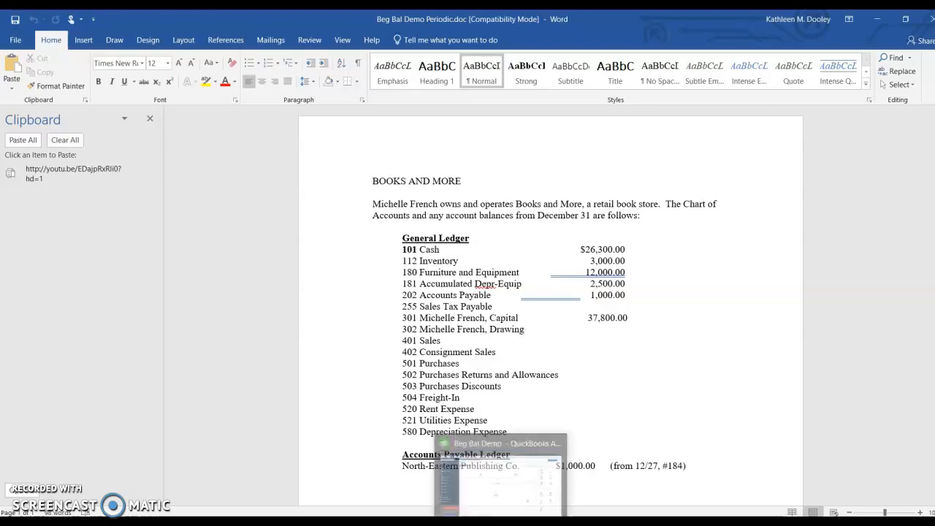
pyautogui.click(482, 501)
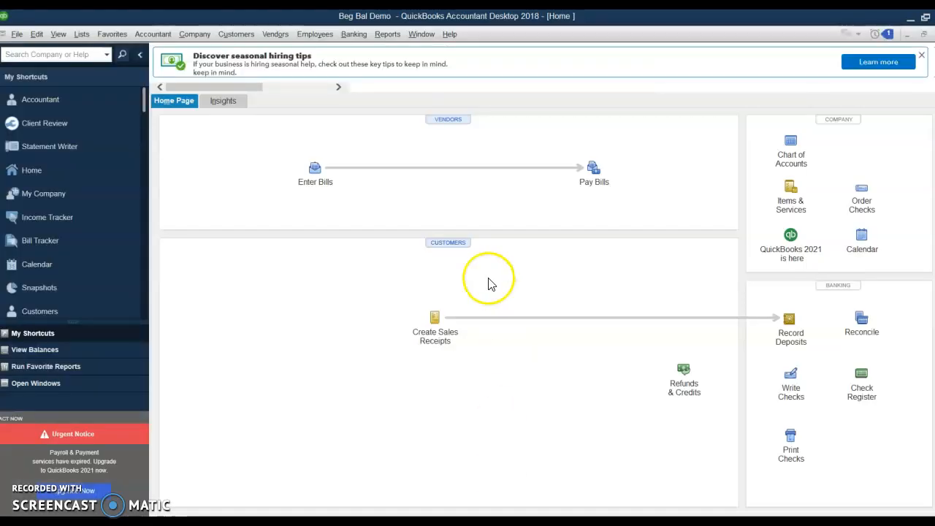
pyautogui.click(453, 127)
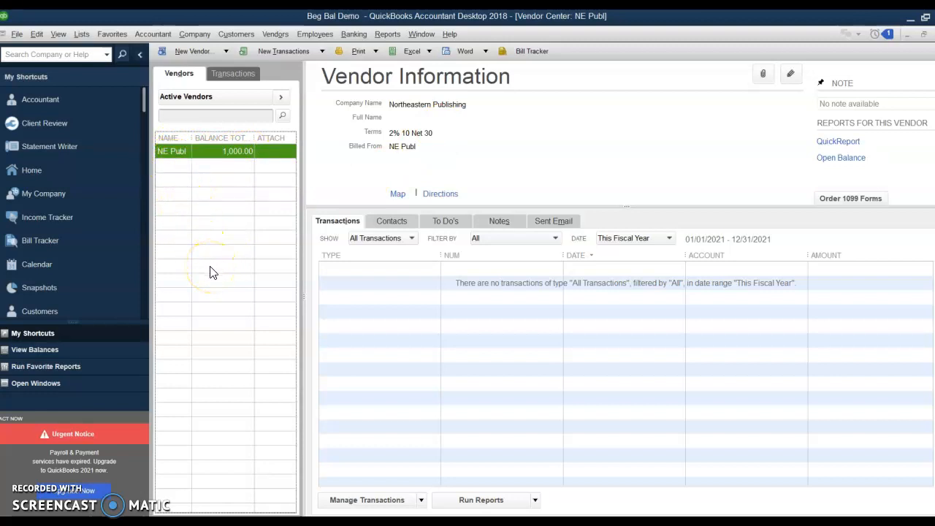
# Open the bill entry form for vendor NE Publ and go back to its existing opening balance bill.
pyautogui.click(368, 358)
pyautogui.click(415, 430)
pyautogui.click(422, 502)
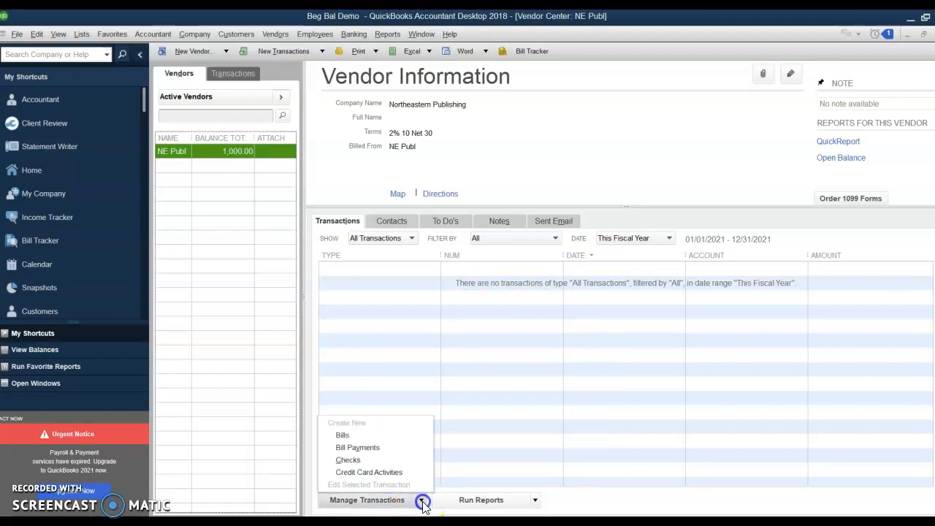
pyautogui.click(379, 436)
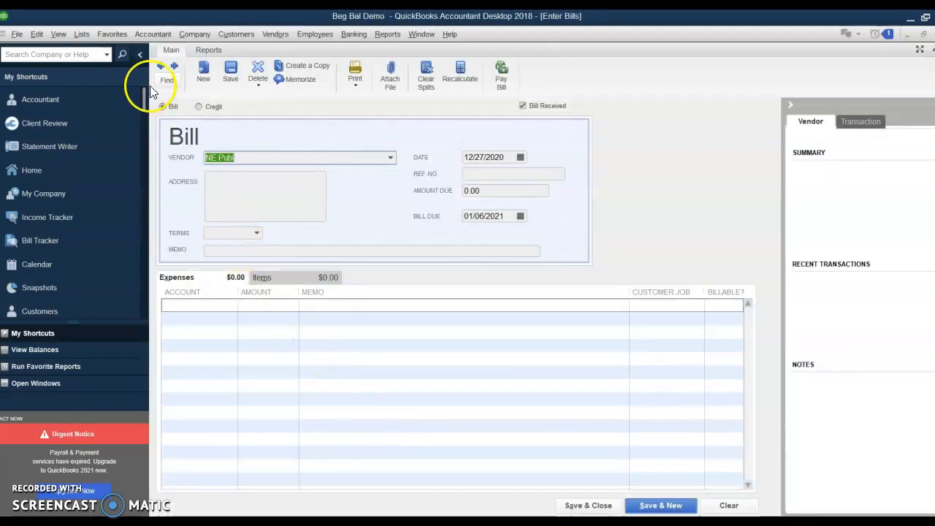
pyautogui.click(160, 66)
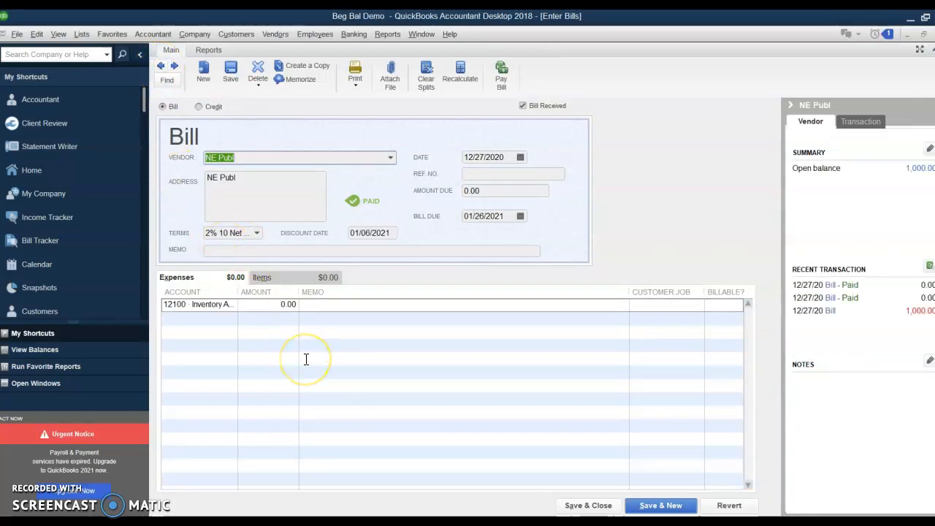
pyautogui.click(161, 67)
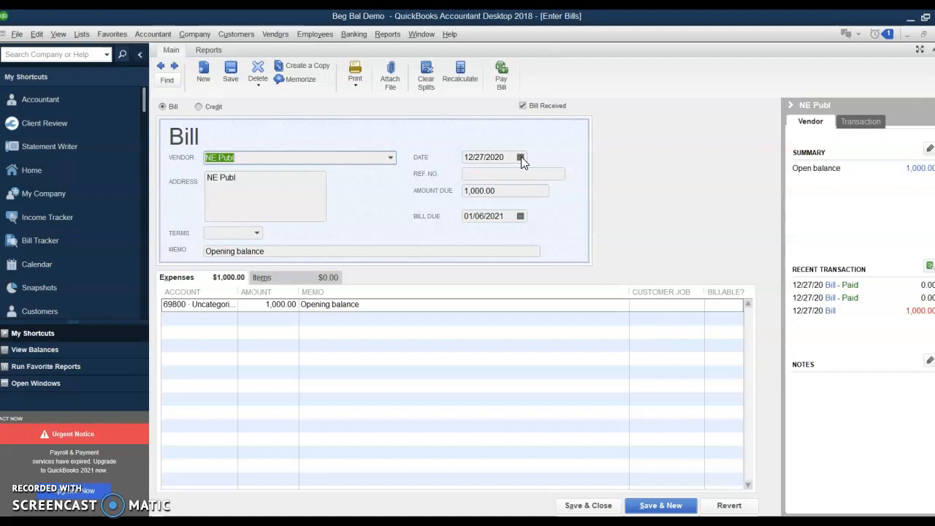
# Enter reference number 184 and set the terms to 2% 10 Net 30 on the NE Publ opening balance bill.
pyautogui.click(472, 175)
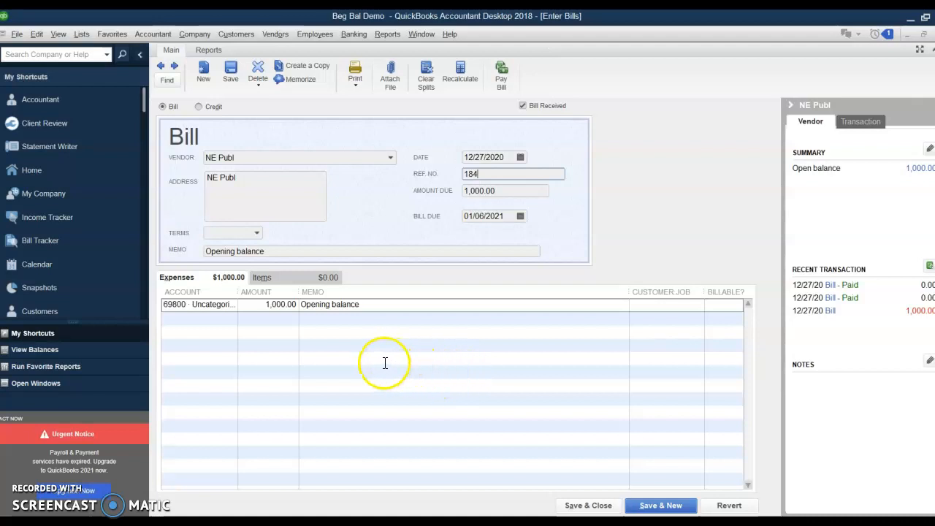
pyautogui.click(256, 233)
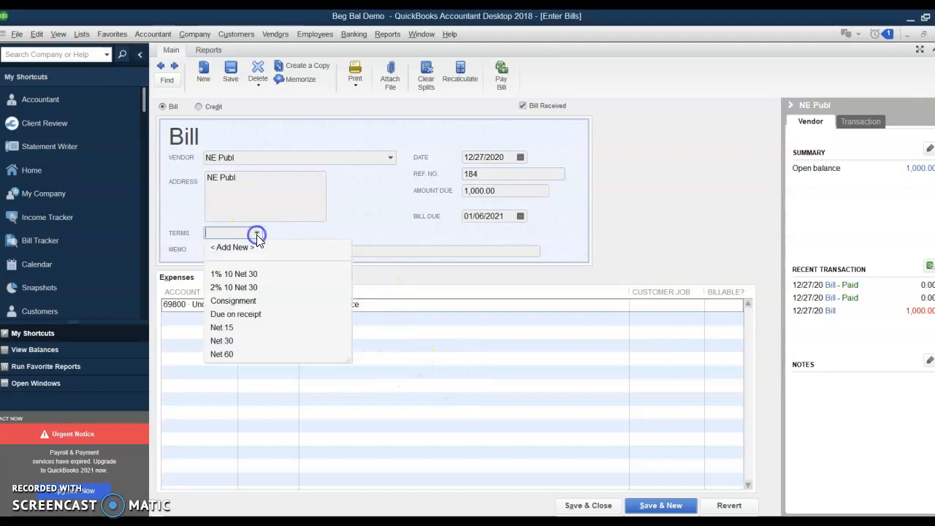
pyautogui.click(249, 288)
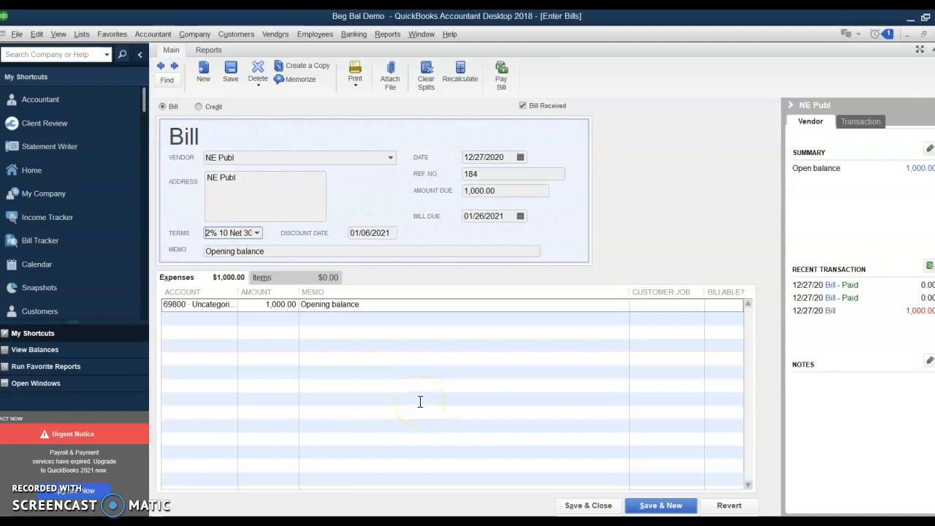
# Change the bill's expense account to 12100 Inventory Asset, save and close the bill, and make the changed terms permanent for NE Publ.
pyautogui.click(225, 304)
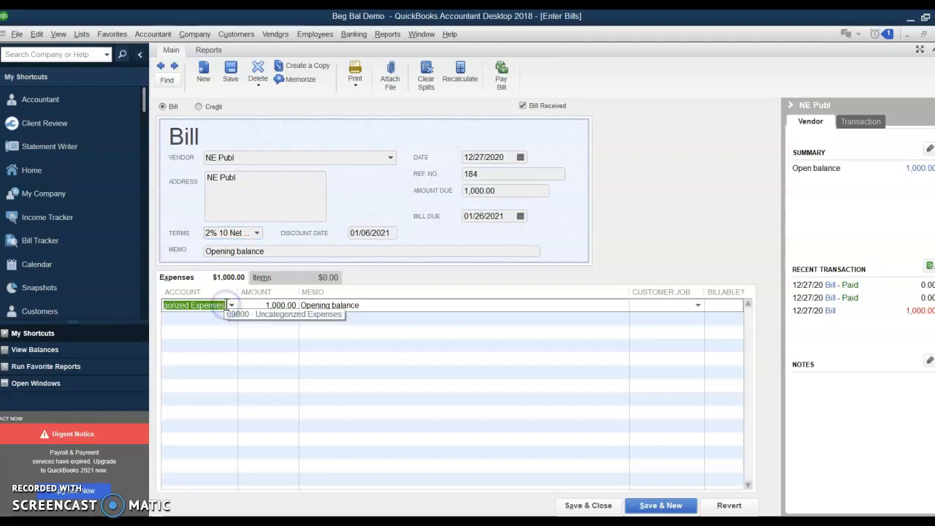
pyautogui.click(231, 305)
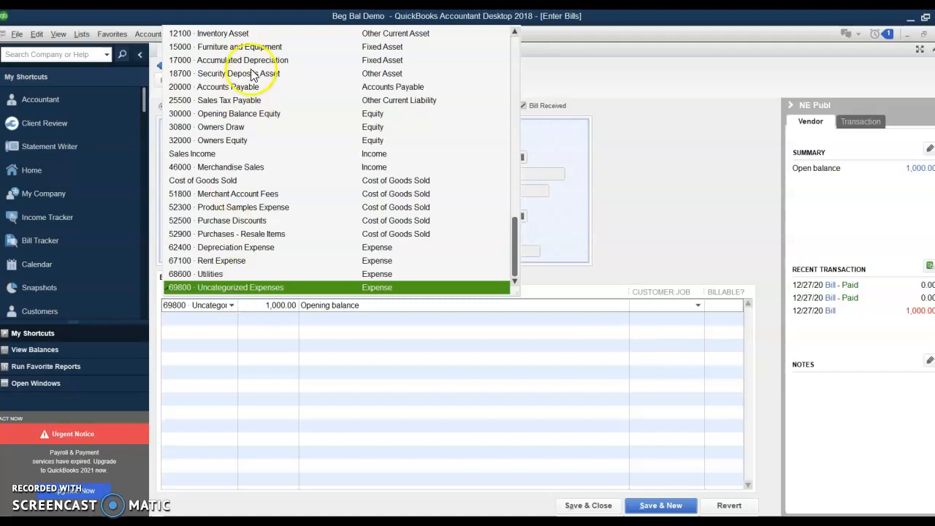
pyautogui.click(228, 34)
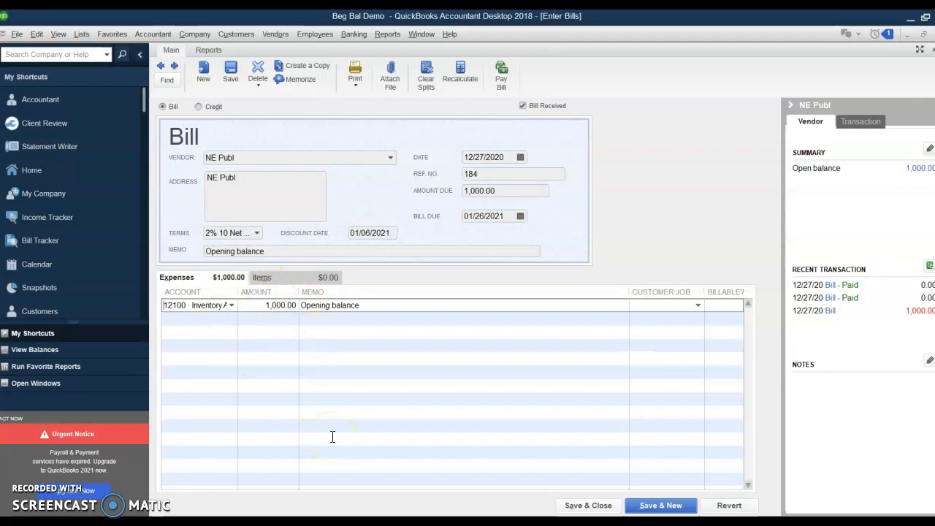
pyautogui.click(597, 506)
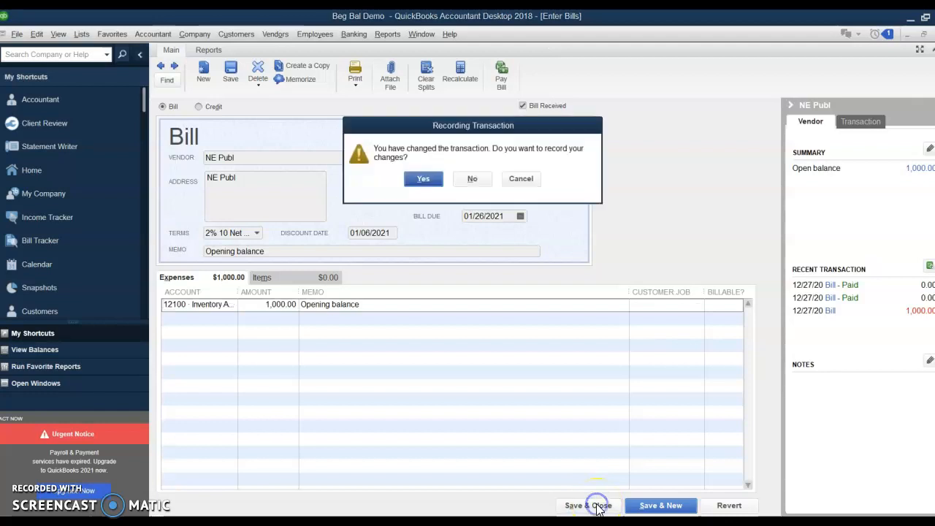
pyautogui.click(425, 184)
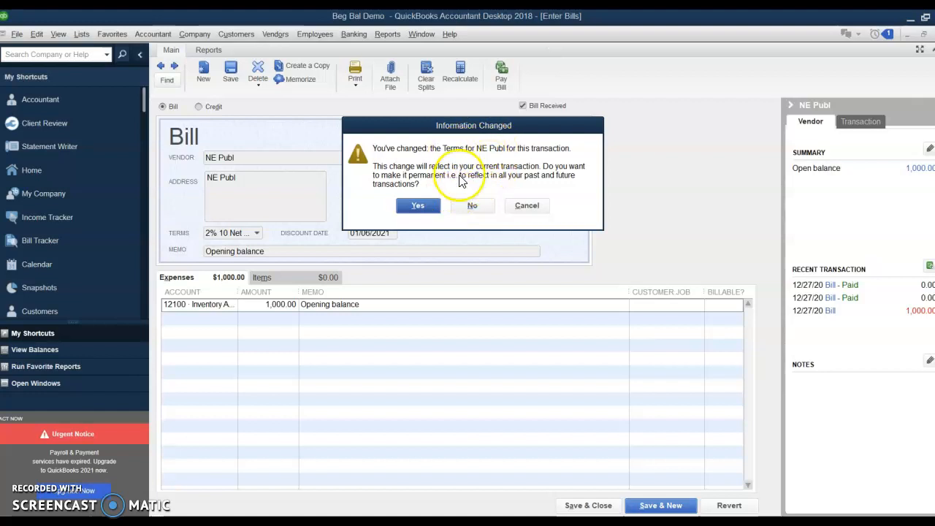
pyautogui.click(409, 207)
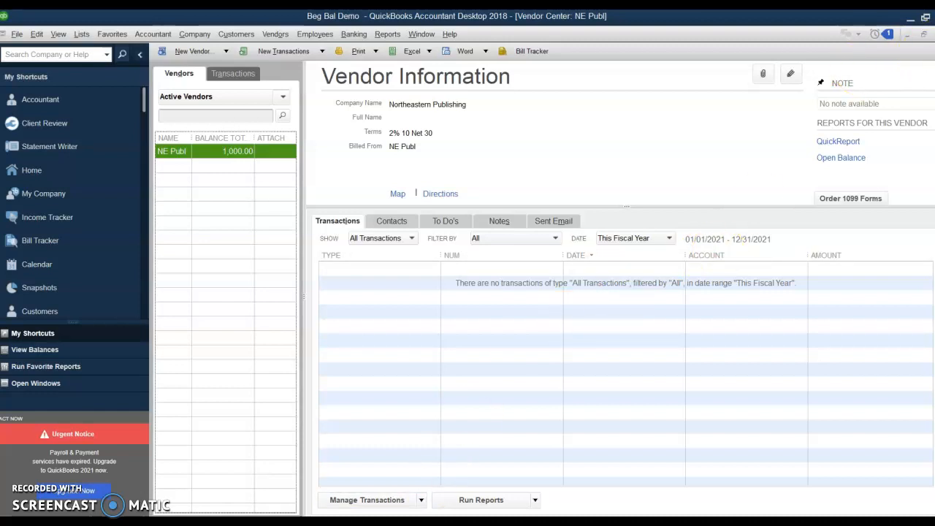
# Close the Vendor Center and run the Vendor Balance Summary report for all dates.
pyautogui.click(934, 34)
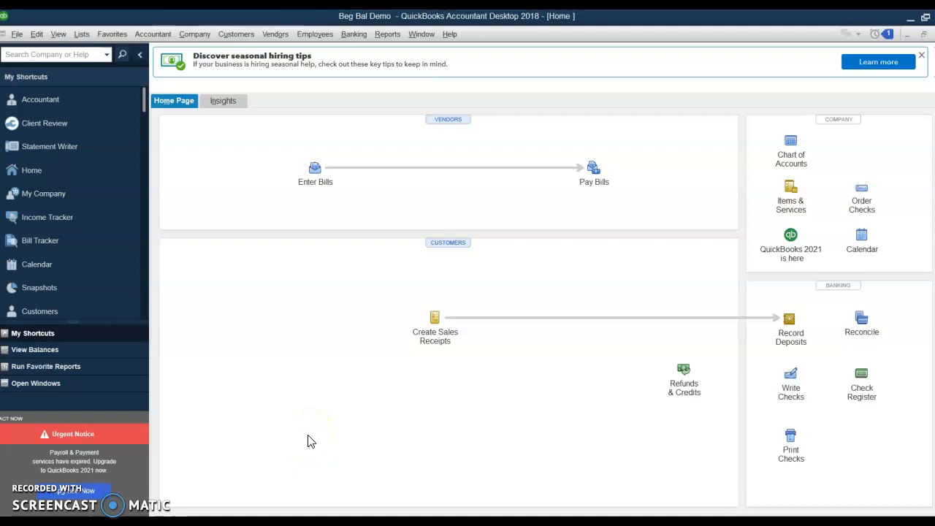
pyautogui.click(384, 40)
pyautogui.moveTo(405, 193)
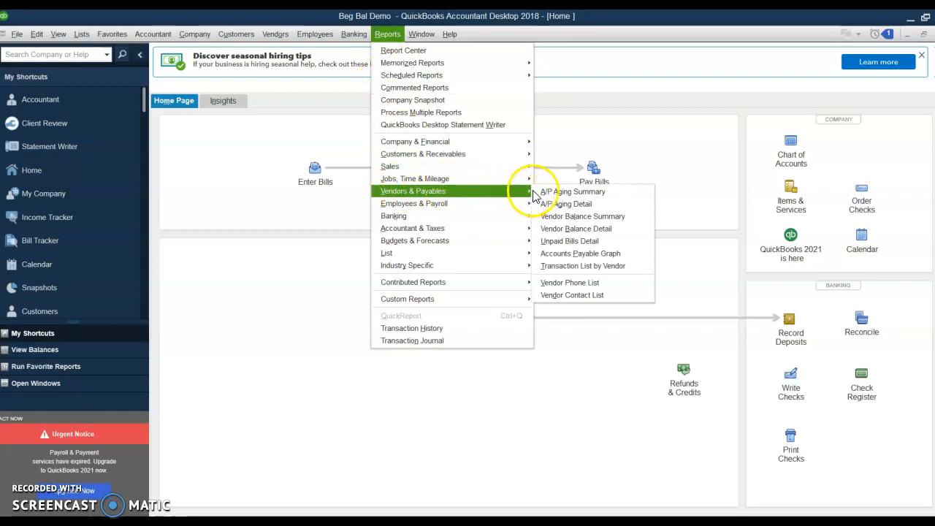
pyautogui.click(567, 217)
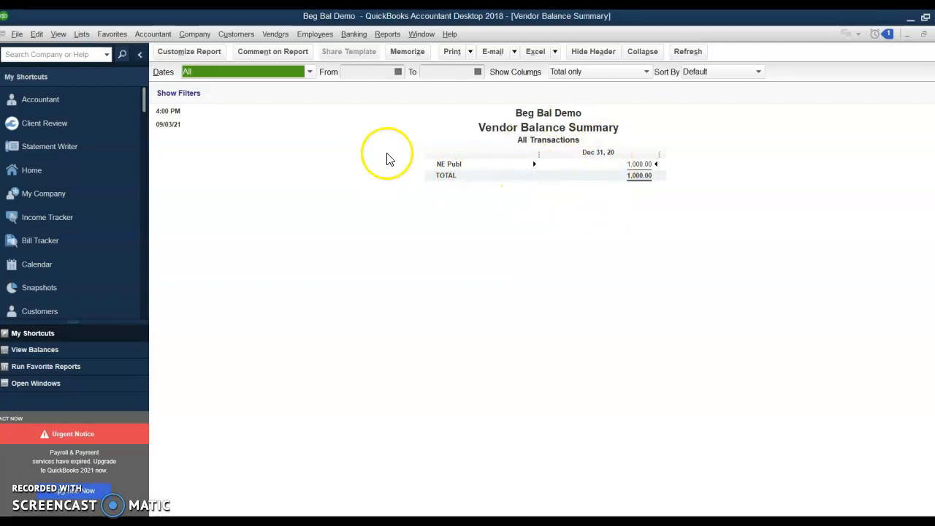
pyautogui.click(398, 72)
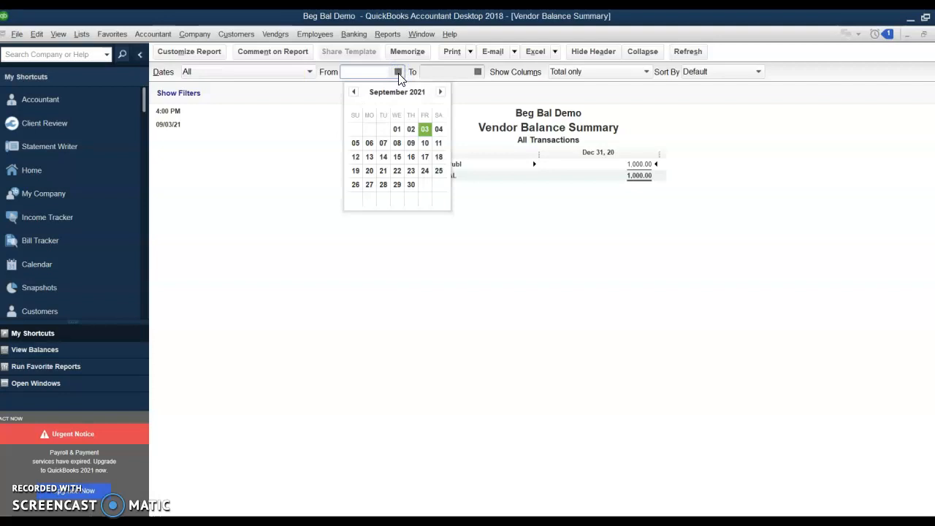
pyautogui.click(461, 126)
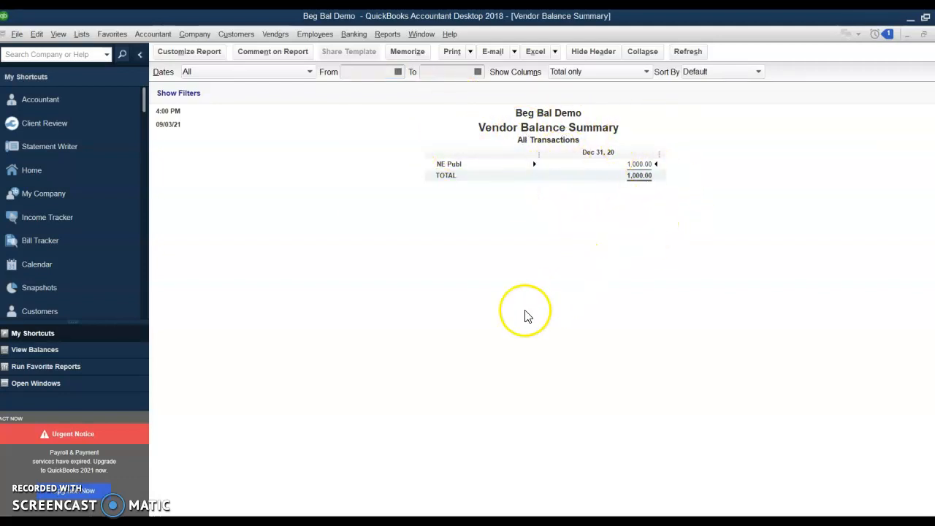
# Run the Vendor Balance Detail report to check the individual NE Publ transactions.
pyautogui.click(389, 34)
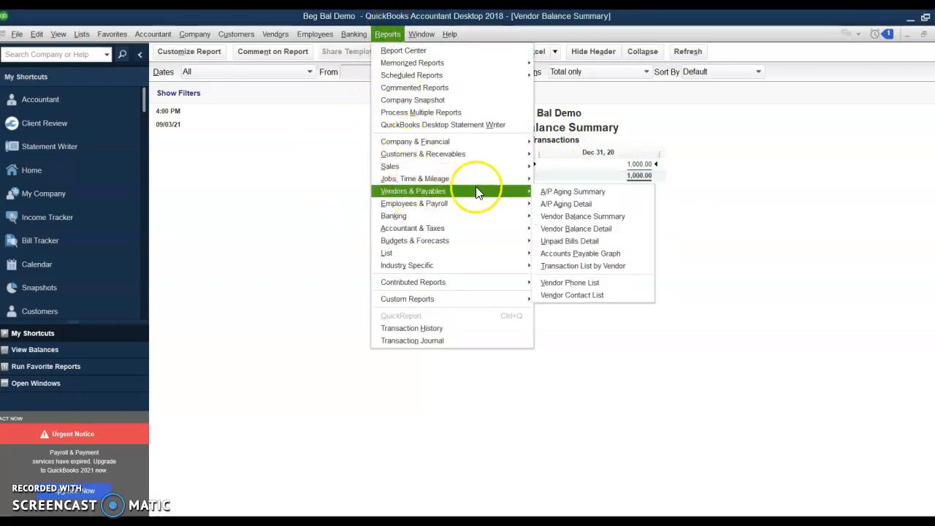
pyautogui.moveTo(524, 192)
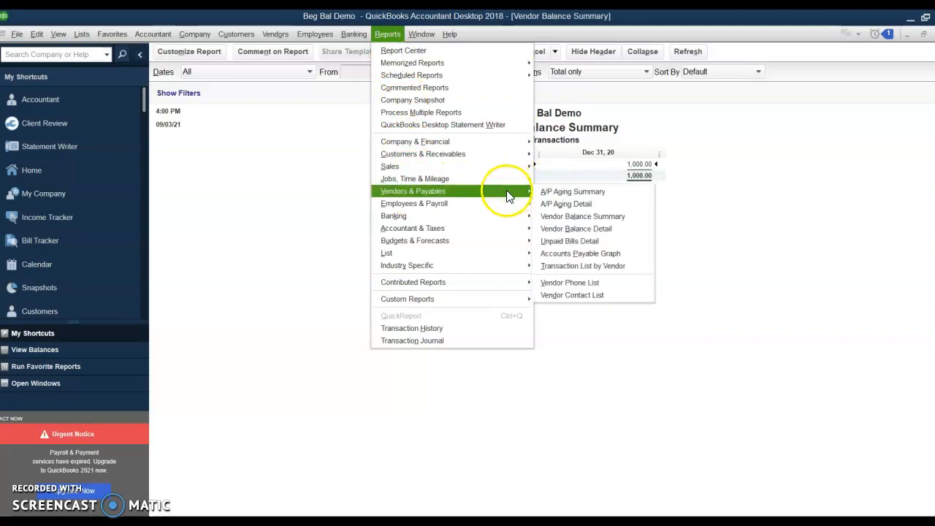
pyautogui.click(563, 219)
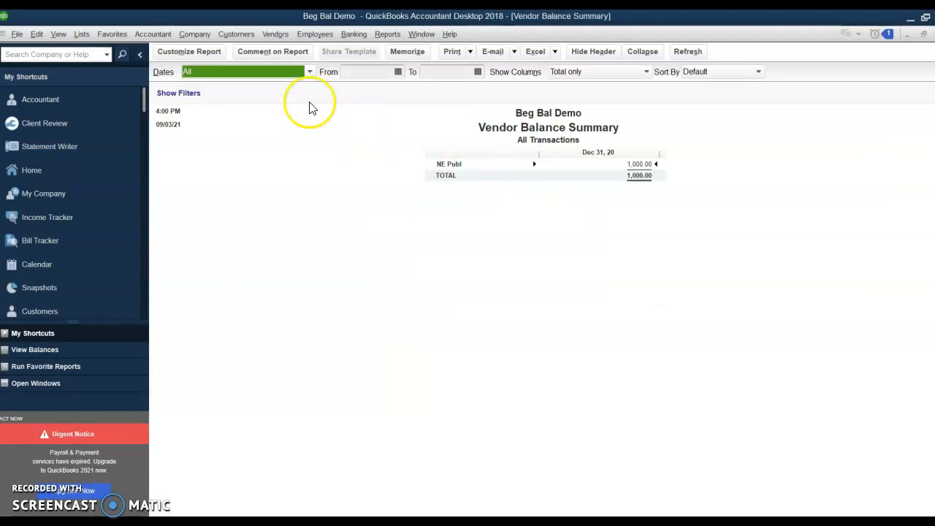
pyautogui.click(389, 34)
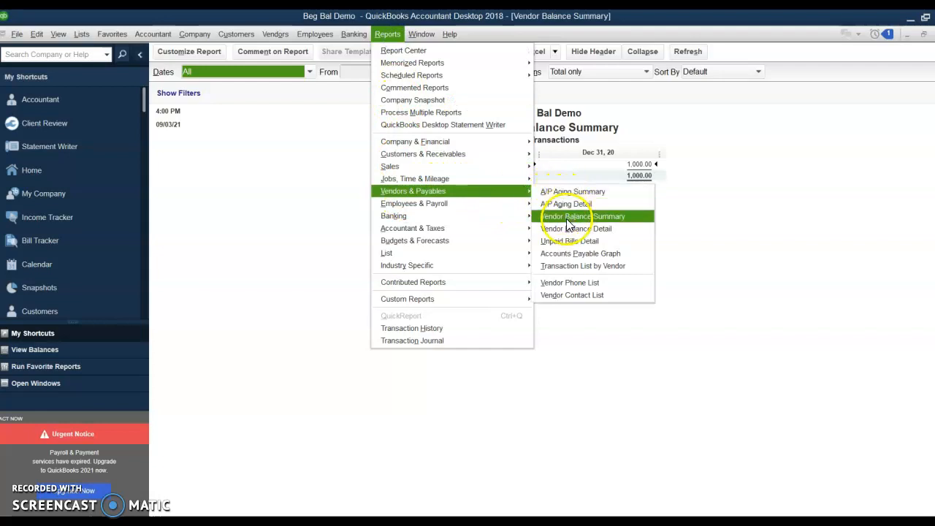
pyautogui.click(569, 229)
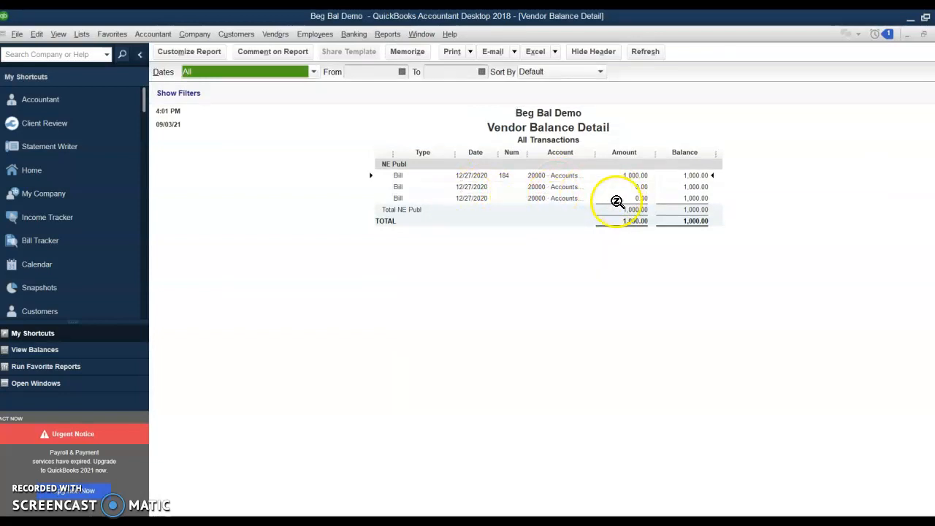
# Open the first zero-amount NE Publ bill from the Vendor Balance Detail report, delete it, and return to the report.
pyautogui.click(481, 189)
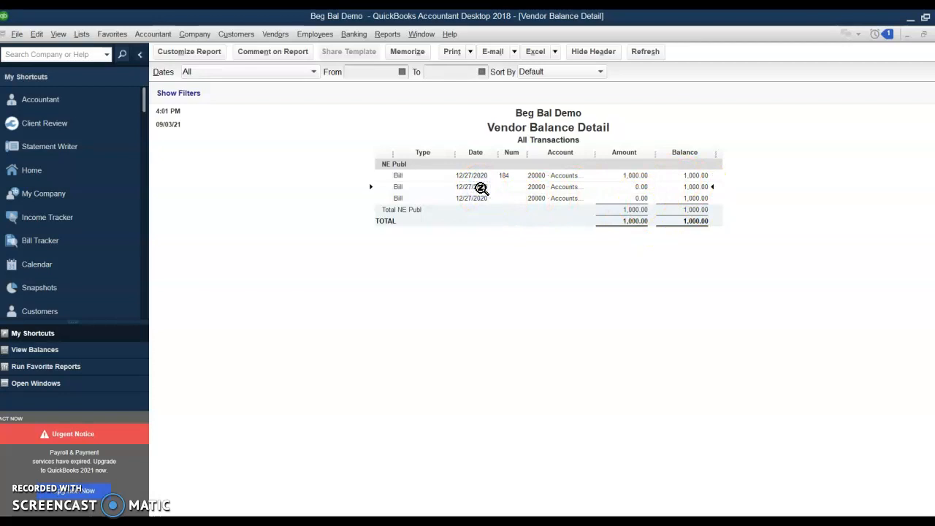
pyautogui.doubleClick(481, 189)
pyautogui.click(388, 161)
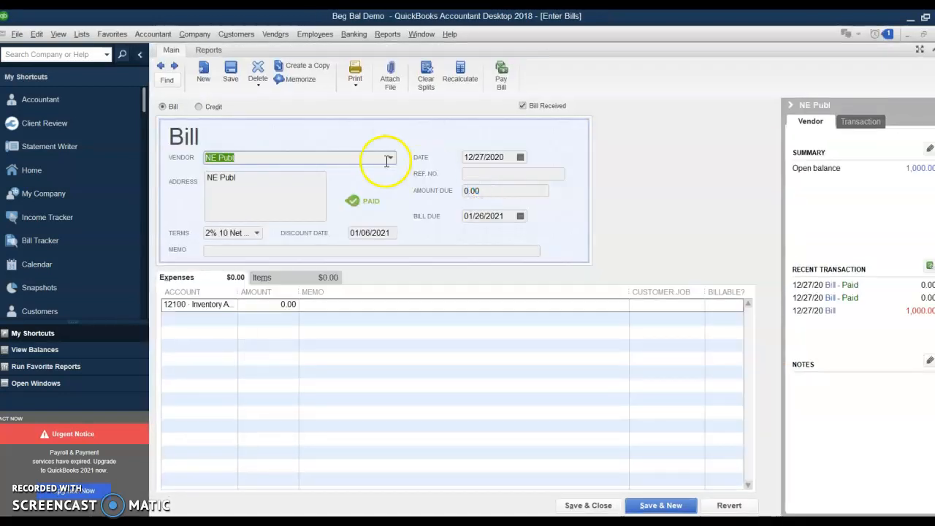
pyautogui.click(257, 70)
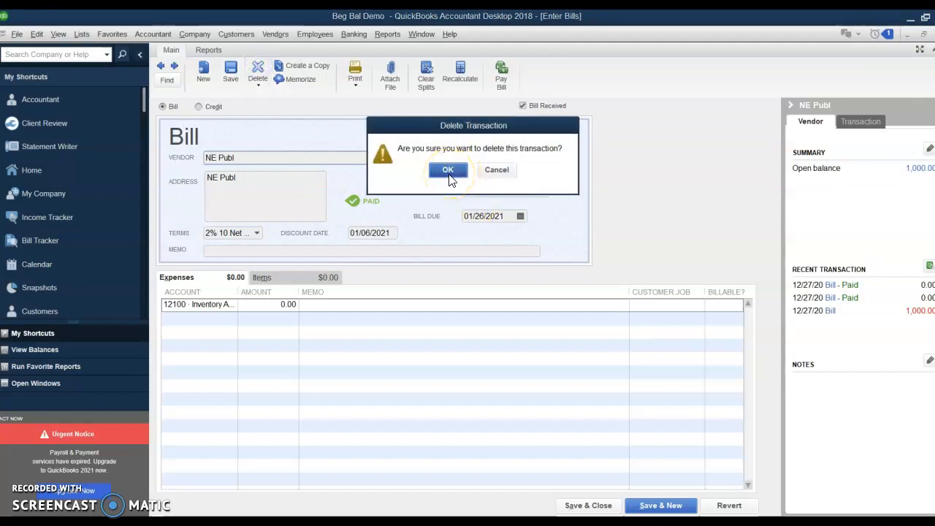
pyautogui.click(449, 173)
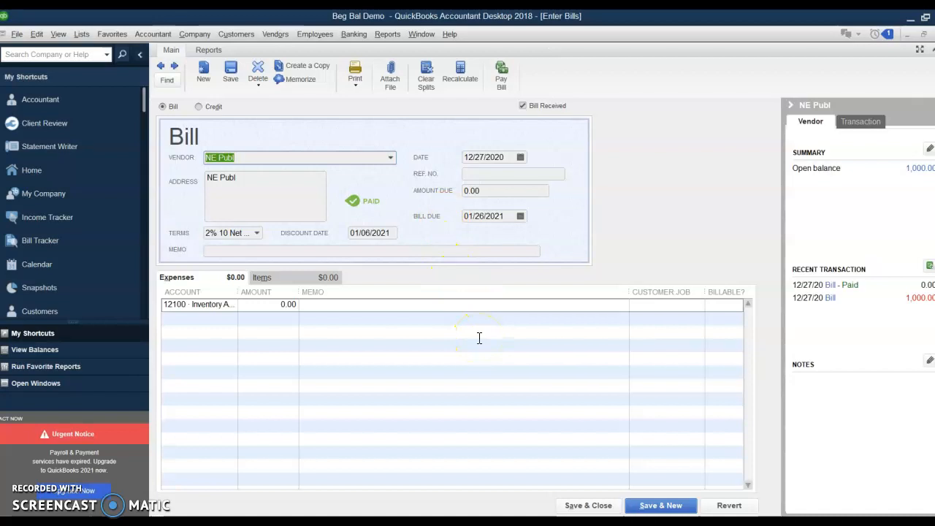
pyautogui.click(587, 506)
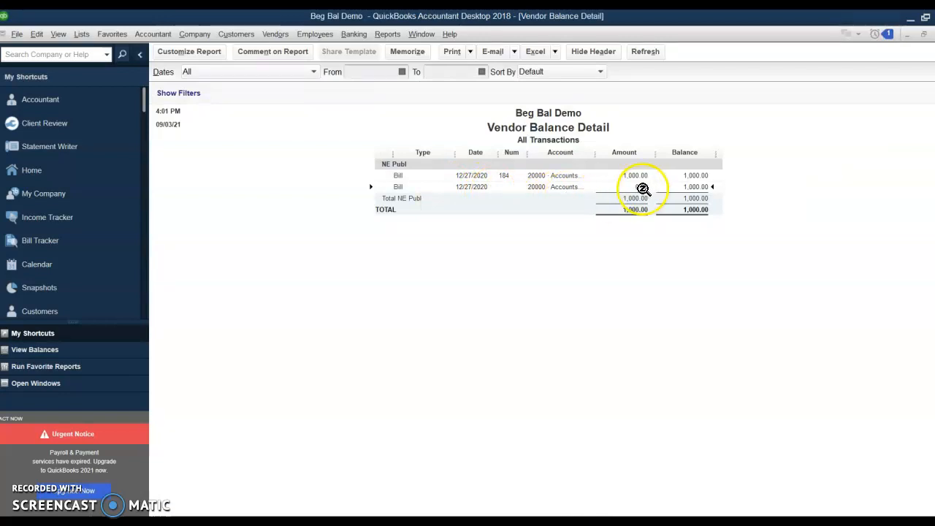
# Delete the remaining zero-amount NE Publ bill dated 12/27/2020 and return to the Vendor Balance Detail report.
pyautogui.doubleClick(468, 187)
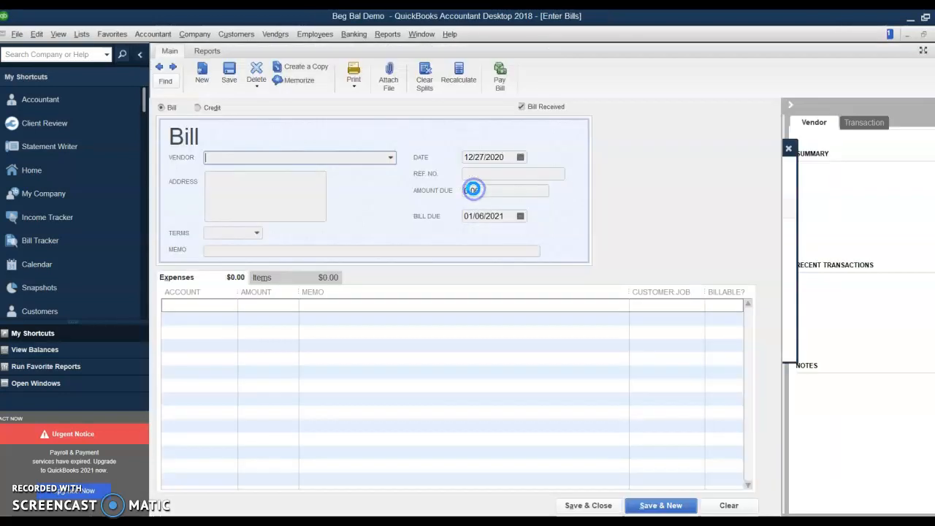
pyautogui.click(256, 71)
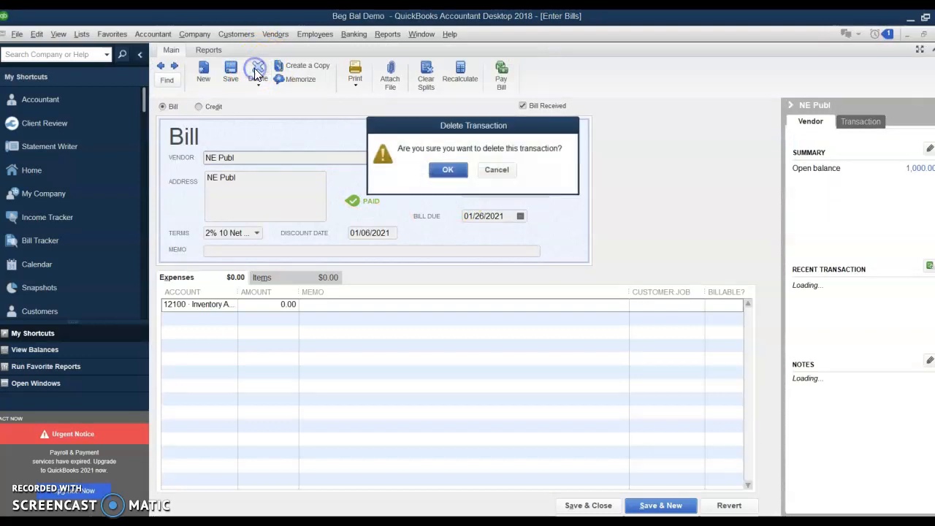
pyautogui.click(446, 169)
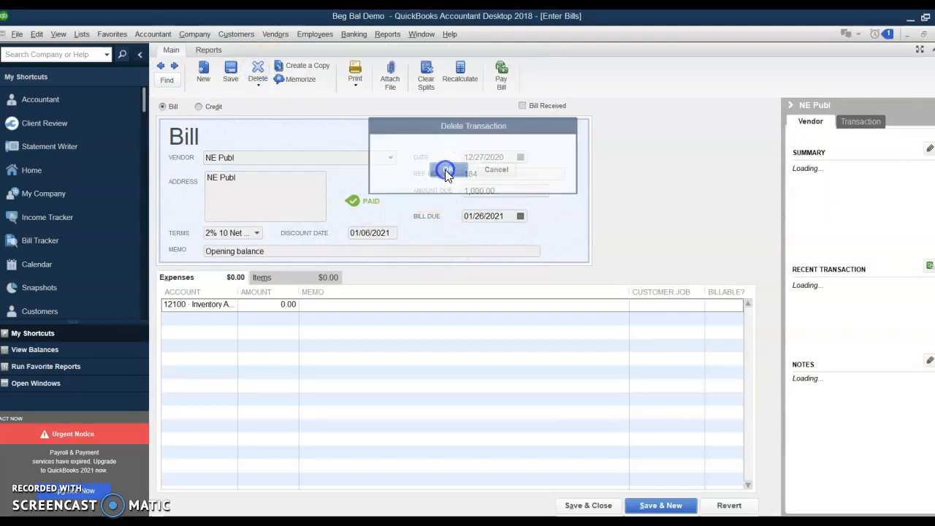
pyautogui.click(597, 509)
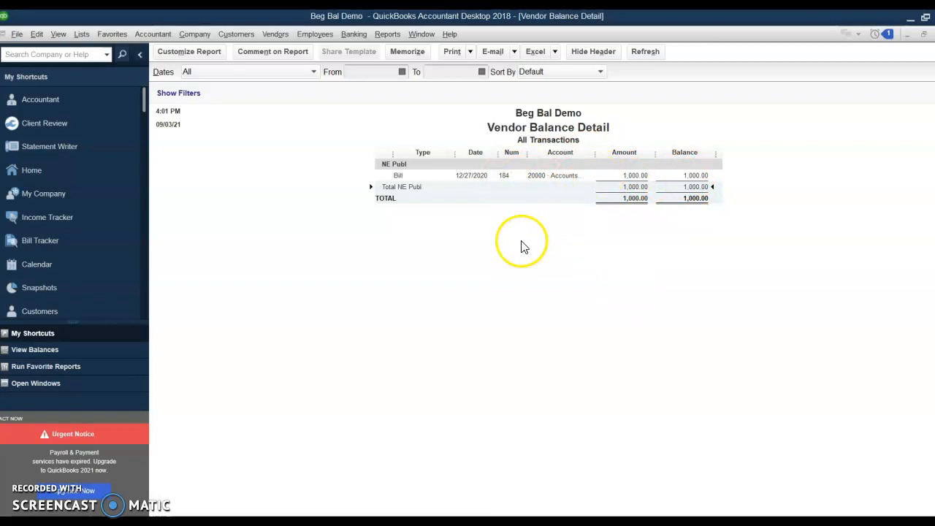
# Review bill 184 for NE Publ from the Vendor Balance Detail report, save and close it, and close both vendor balance reports.
pyautogui.doubleClick(473, 176)
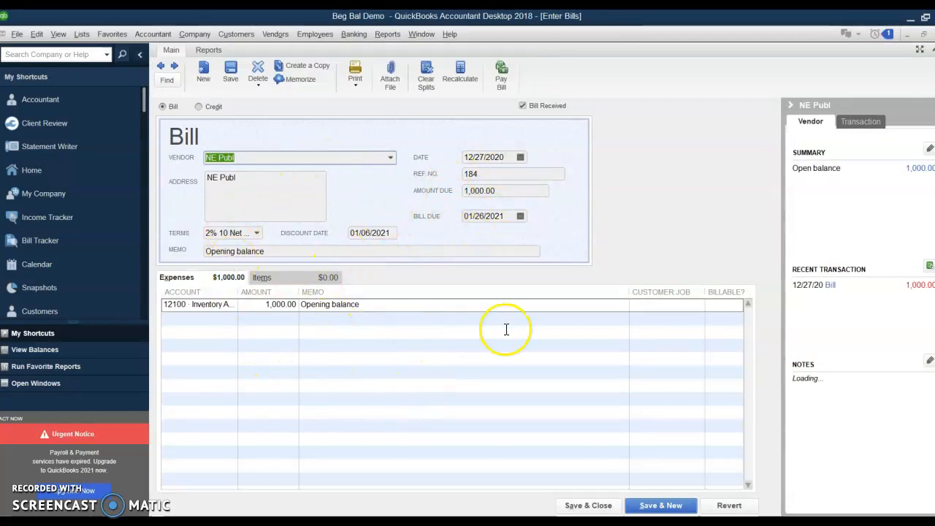
pyautogui.click(591, 506)
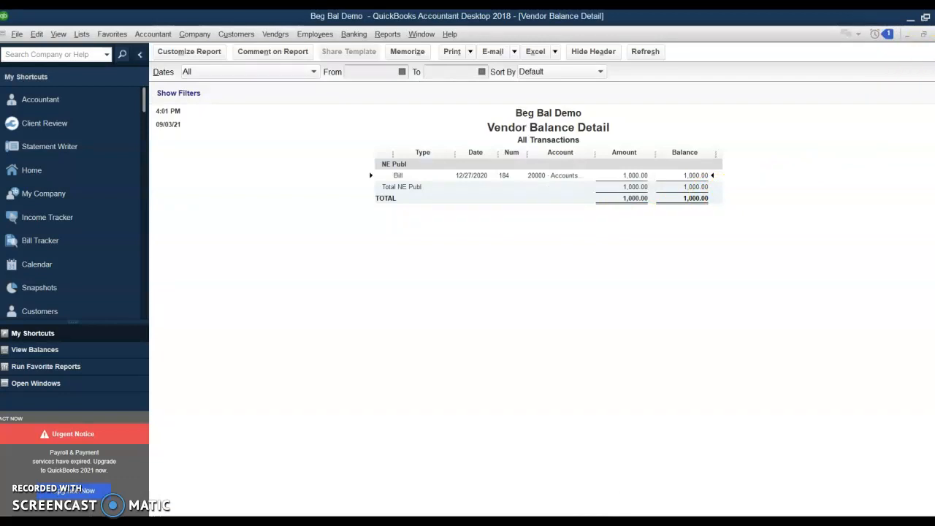
pyautogui.click(934, 35)
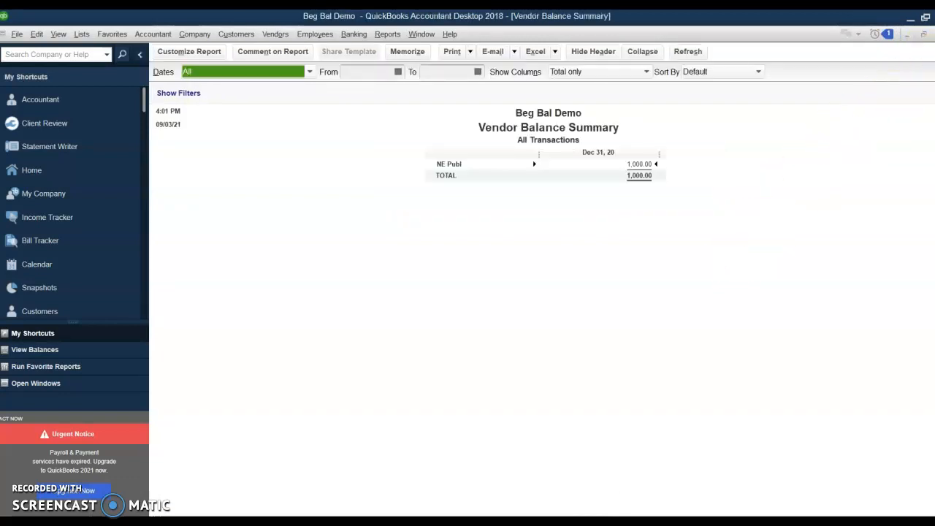
pyautogui.click(934, 35)
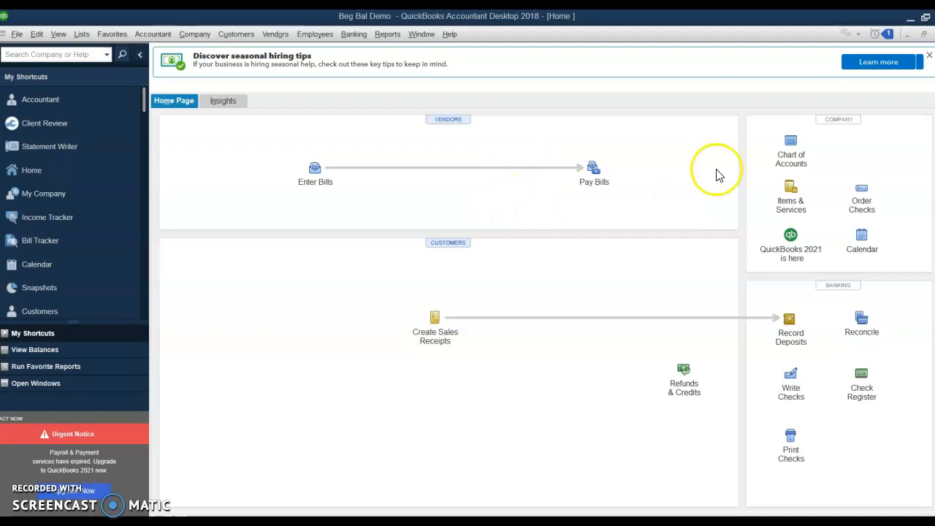
# Open the Chart of Accounts, assign number 101 to the Cash account, and save the account.
pyautogui.click(793, 142)
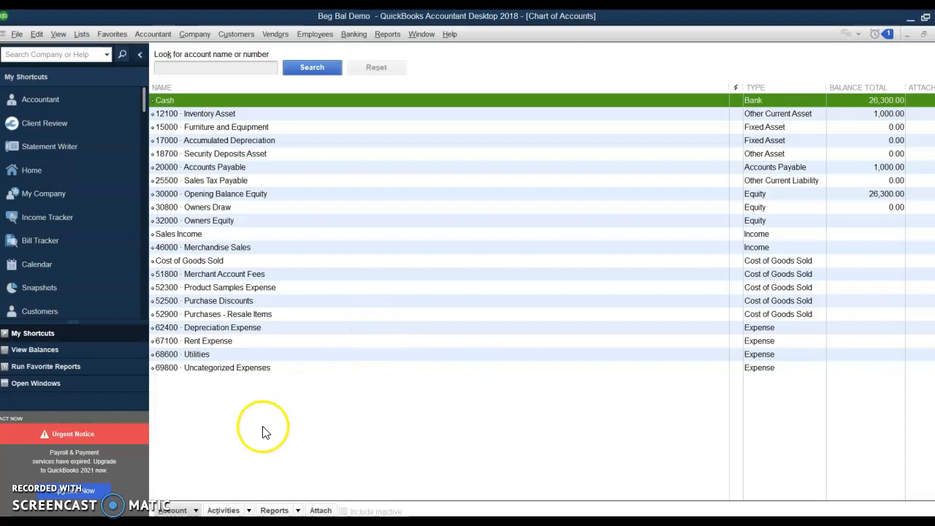
pyautogui.click(196, 511)
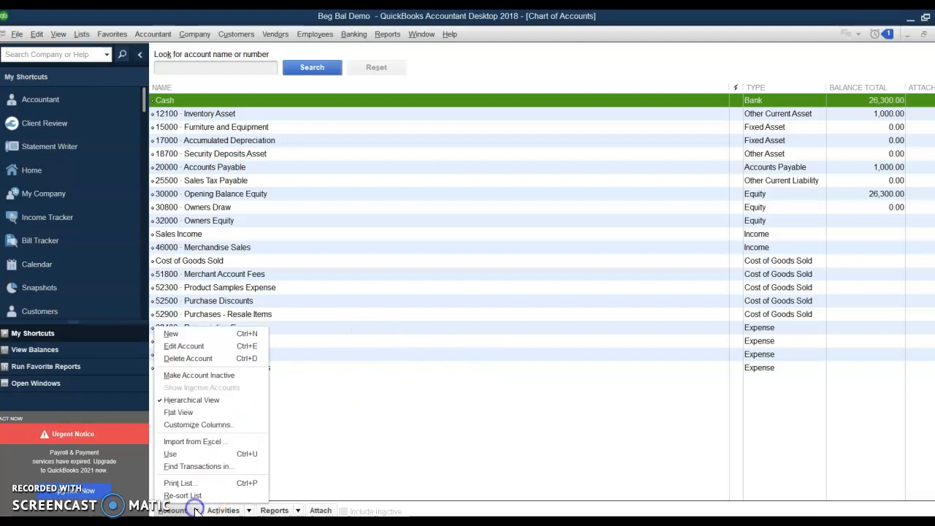
pyautogui.click(206, 348)
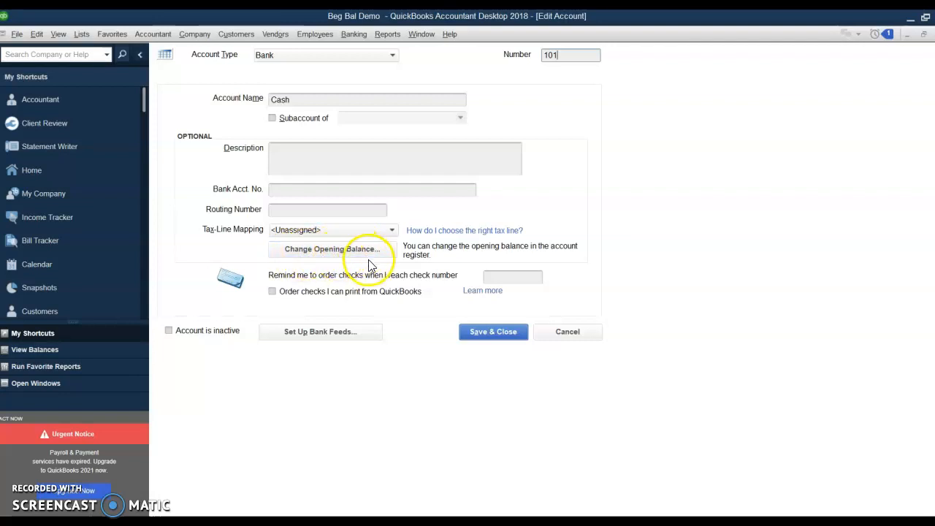
pyautogui.click(494, 334)
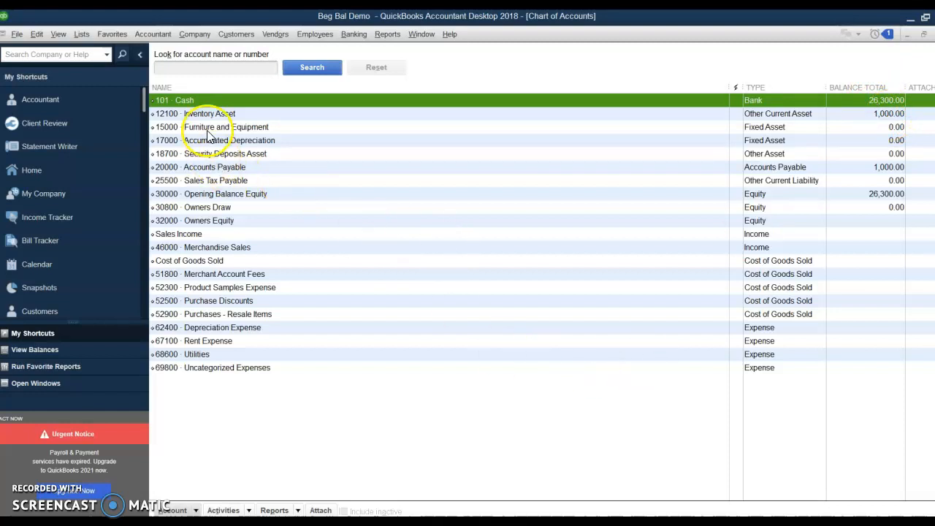
# Change the Inventory Asset account's number to 112 and save the account.
pyautogui.click(185, 114)
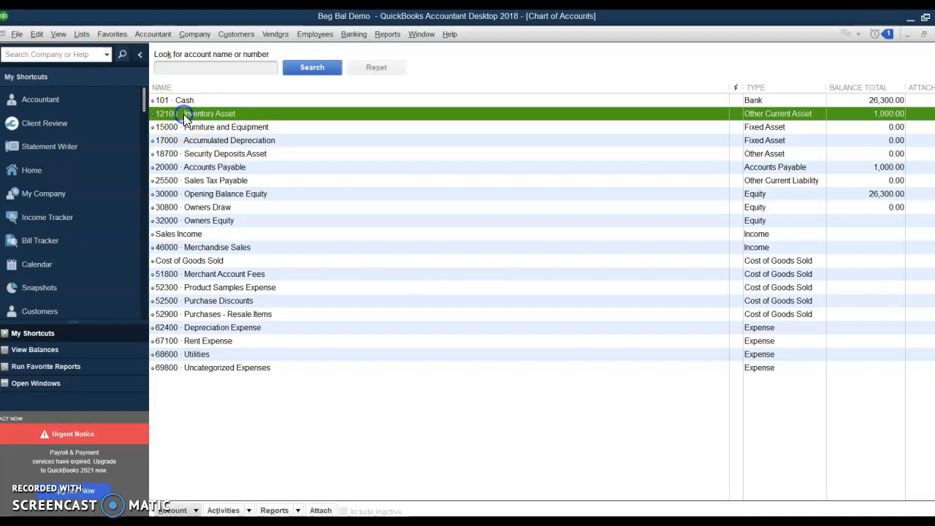
pyautogui.doubleClick(183, 114)
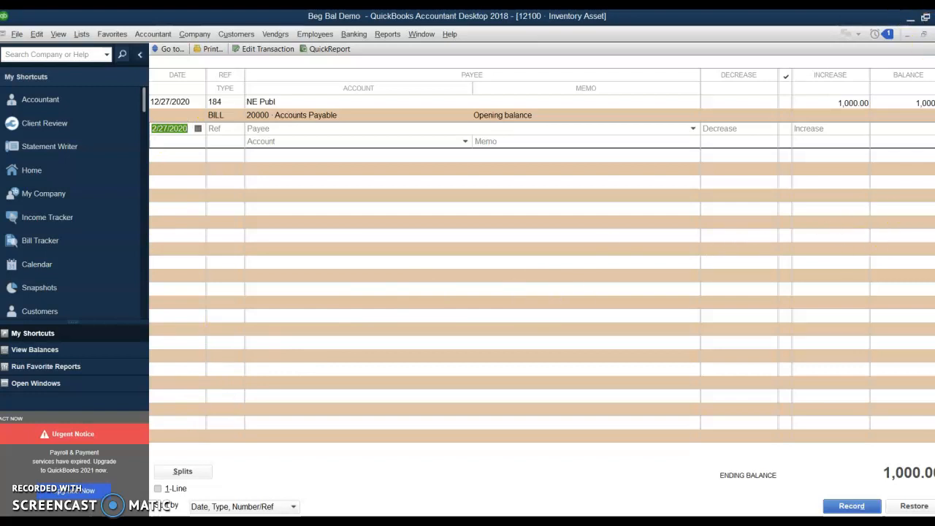
pyautogui.press('Escape')
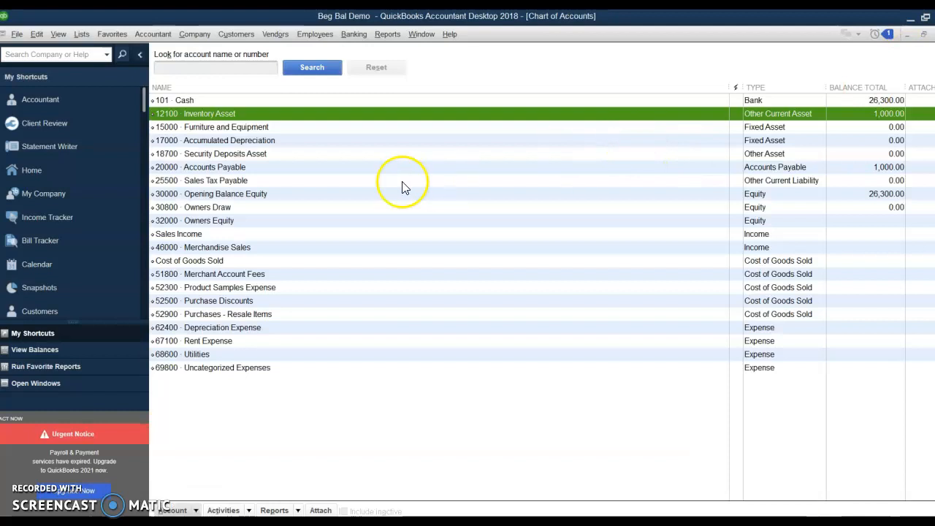
pyautogui.click(195, 511)
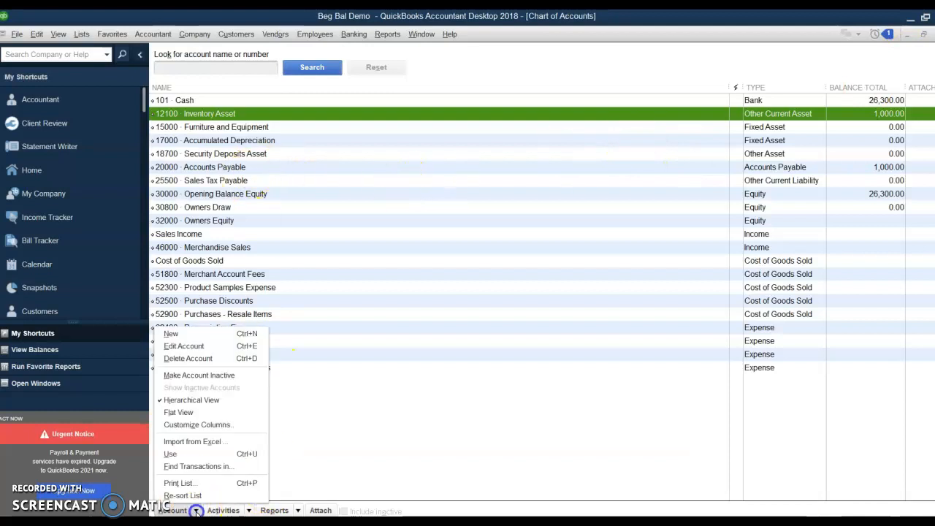
pyautogui.click(202, 346)
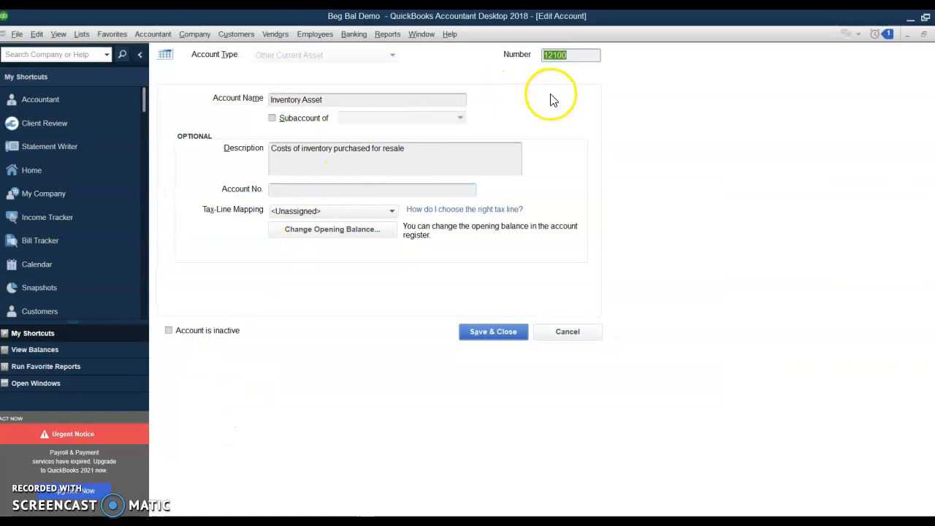
pyautogui.write('112')
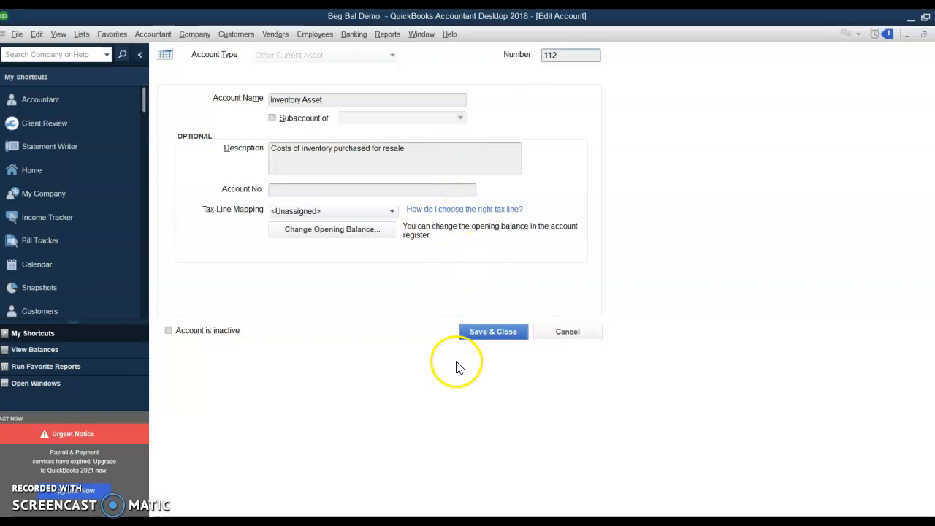
pyautogui.click(494, 336)
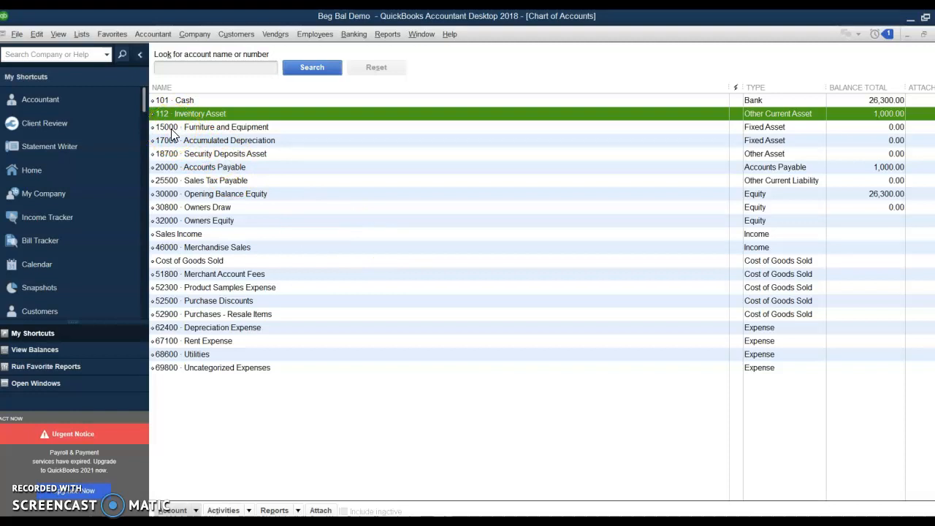
# Edit the Furniture and Equipment account and set its number to 180.
pyautogui.click(171, 129)
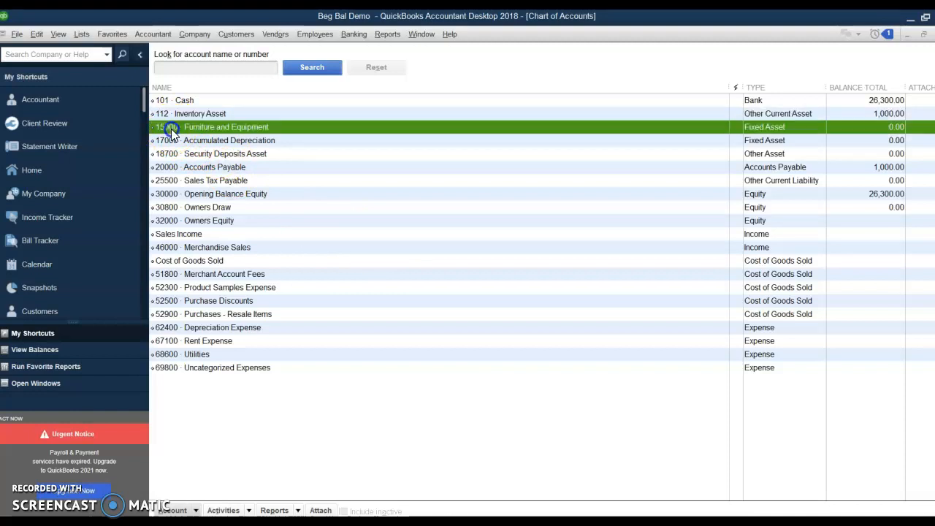
pyautogui.doubleClick(171, 129)
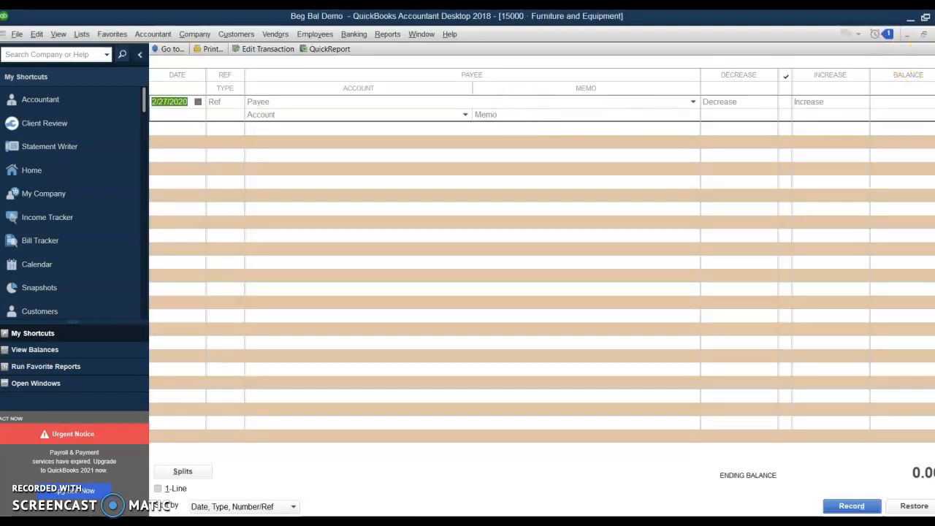
pyautogui.press('Escape')
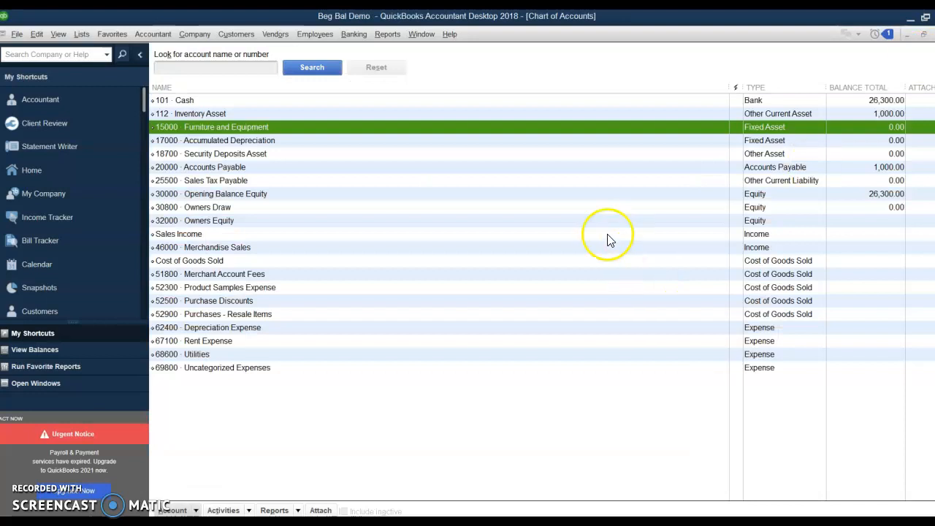
pyautogui.click(176, 510)
pyautogui.click(204, 347)
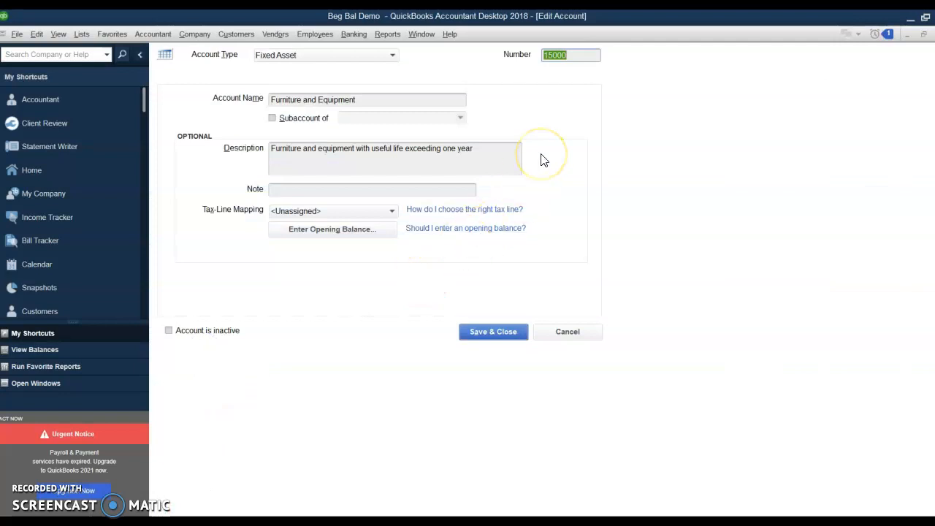
pyautogui.write('180')
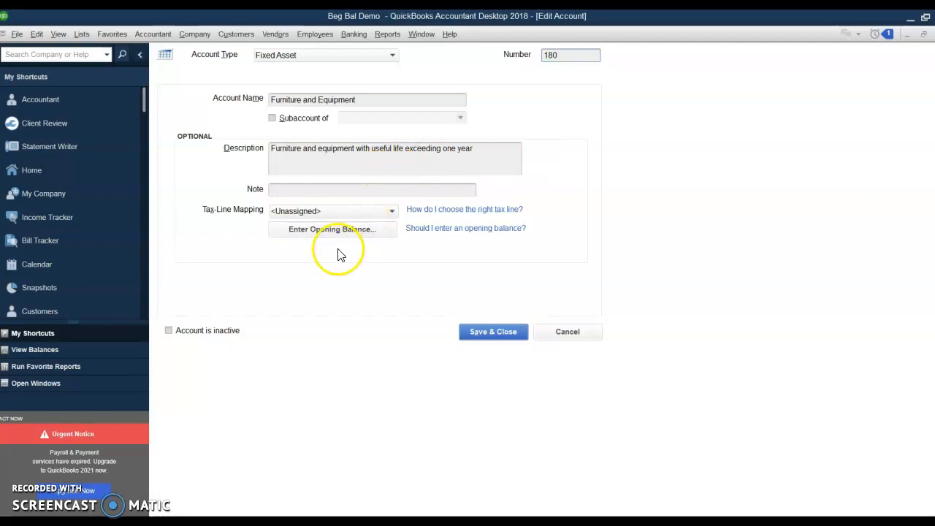
# Check the general ledger balances in the Word document and enter 12,000 as the opening balance for Furniture and Equipment.
pyautogui.click(327, 231)
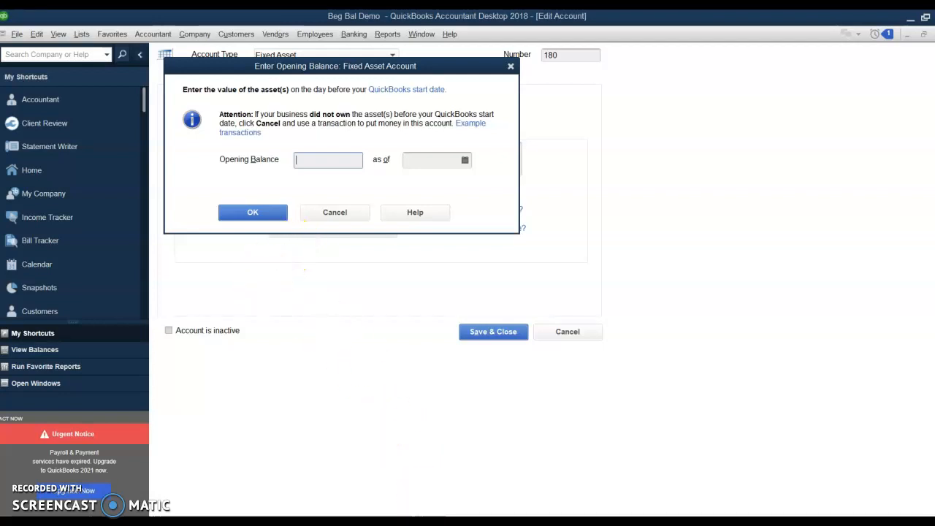
pyautogui.click(340, 484)
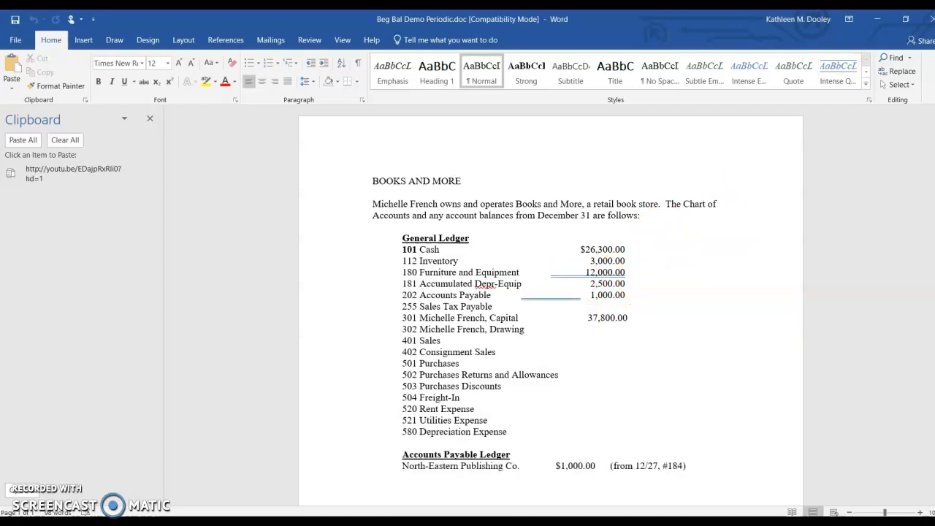
pyautogui.click(878, 23)
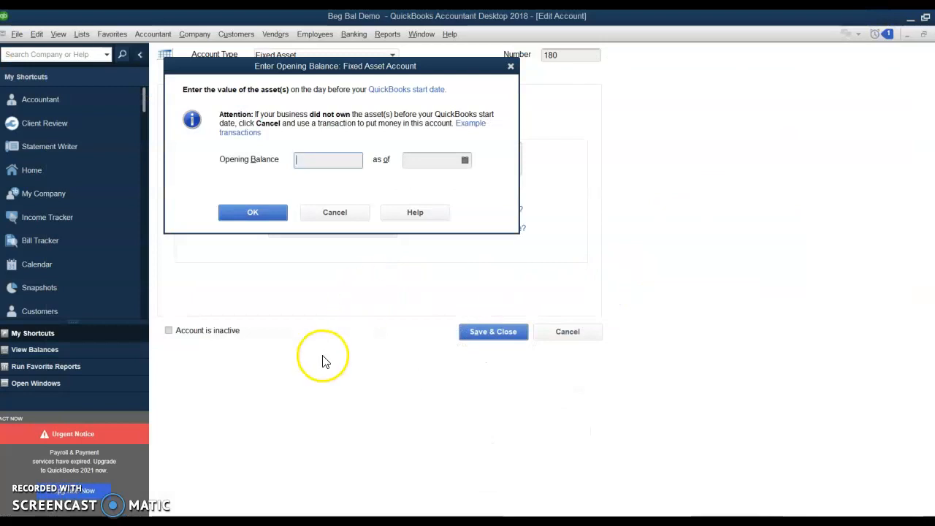
pyautogui.write('000')
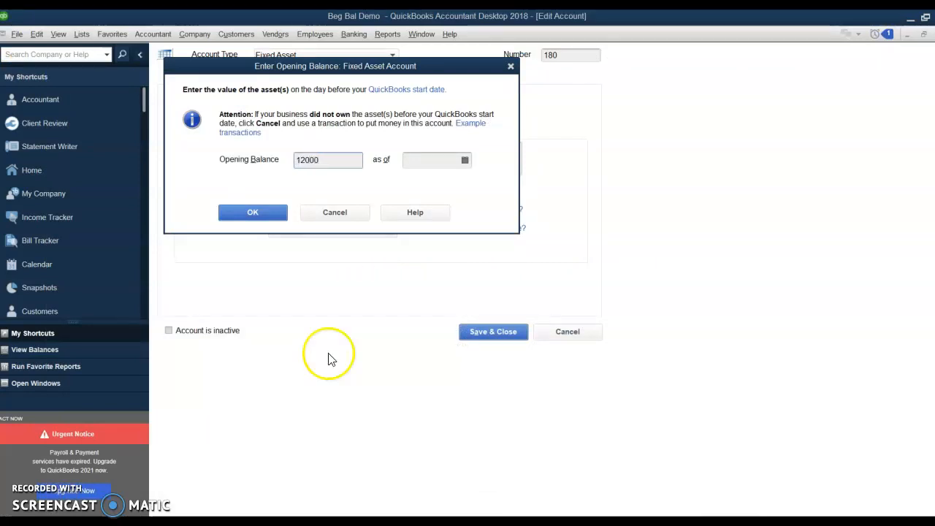
# Date the Furniture and Equipment opening balance 12/31/2020, confirm it, and save the account.
pyautogui.click(425, 158)
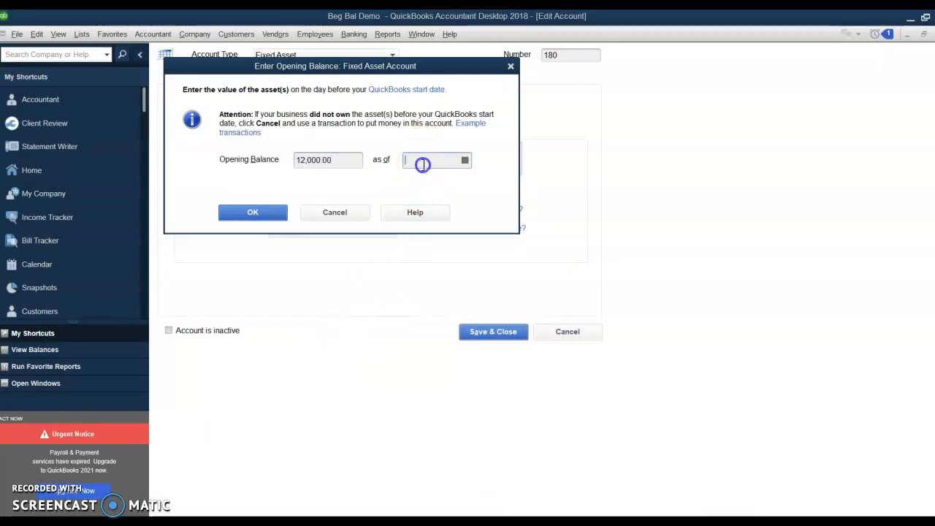
pyautogui.click(467, 161)
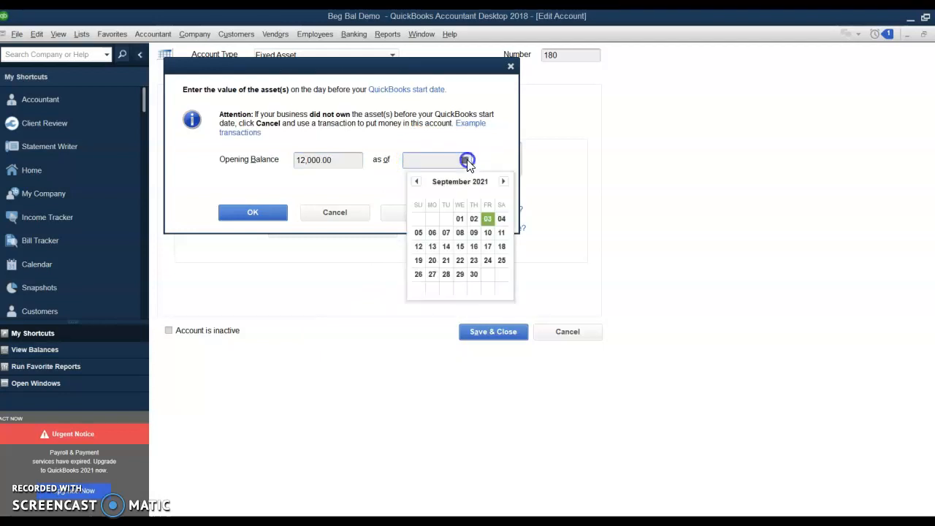
pyautogui.click(415, 182)
pyautogui.click(416, 182)
pyautogui.click(417, 182)
pyautogui.click(416, 182)
pyautogui.click(417, 181)
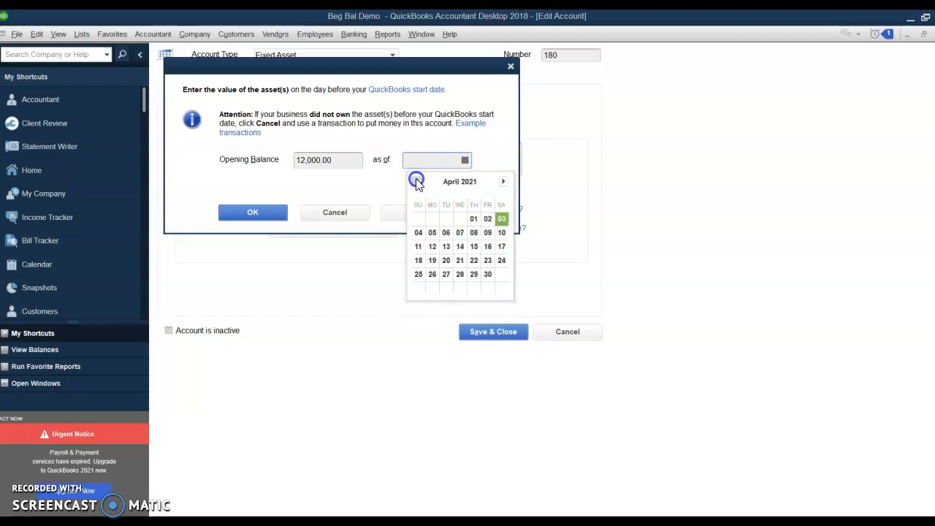
pyautogui.click(417, 182)
pyautogui.click(417, 182)
pyautogui.click(417, 182)
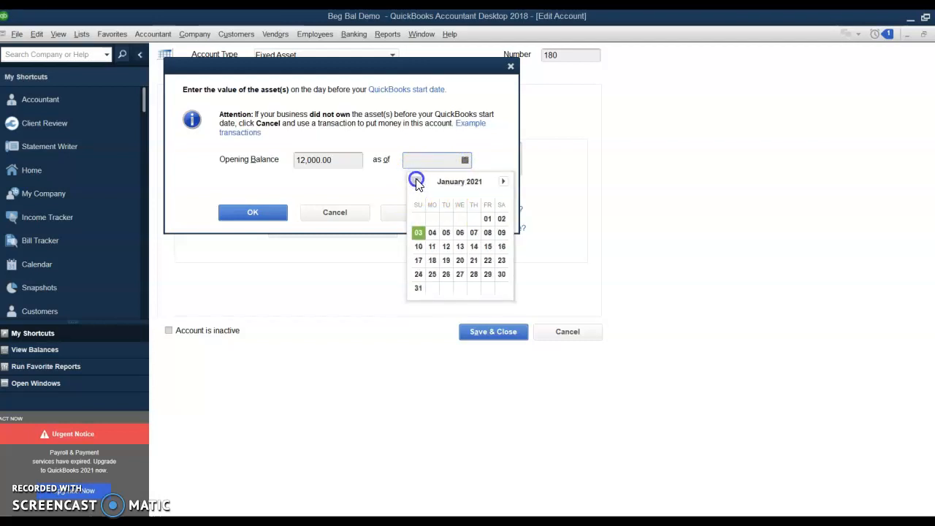
pyautogui.click(417, 182)
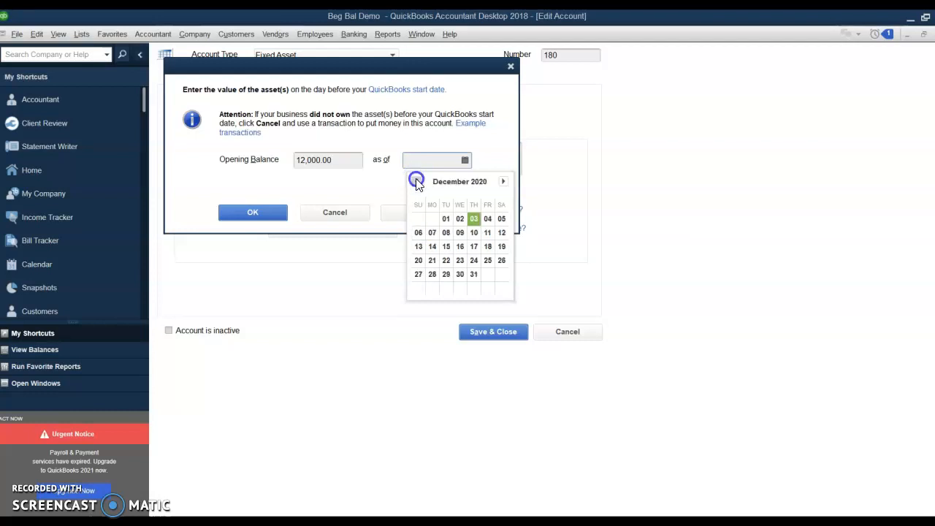
pyautogui.click(474, 275)
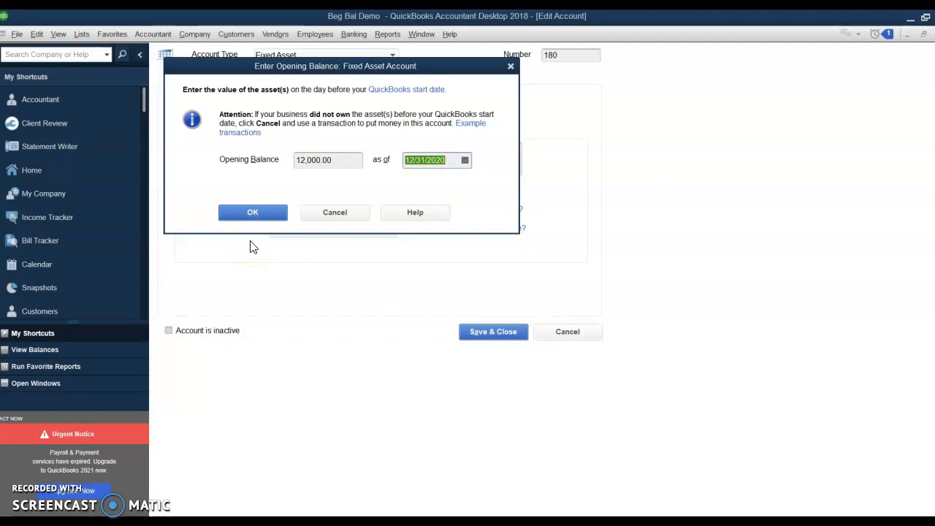
pyautogui.click(254, 214)
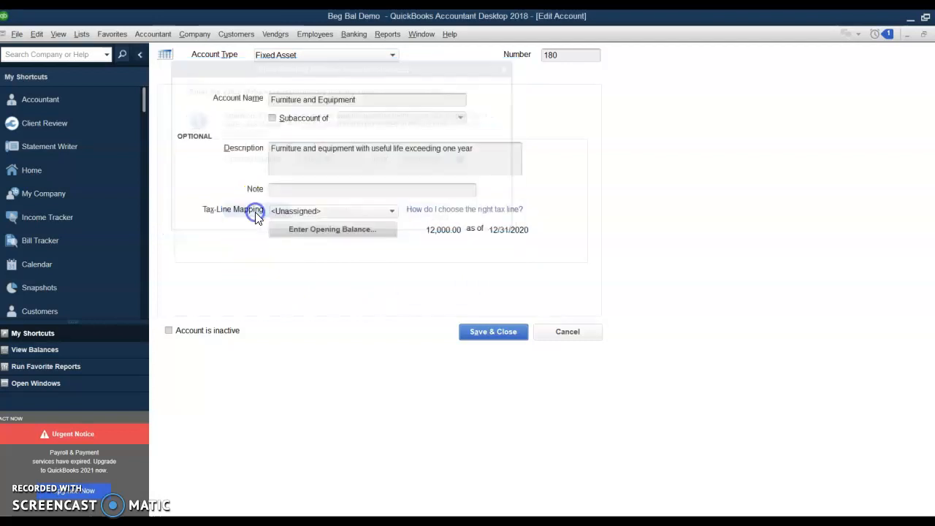
pyautogui.click(502, 337)
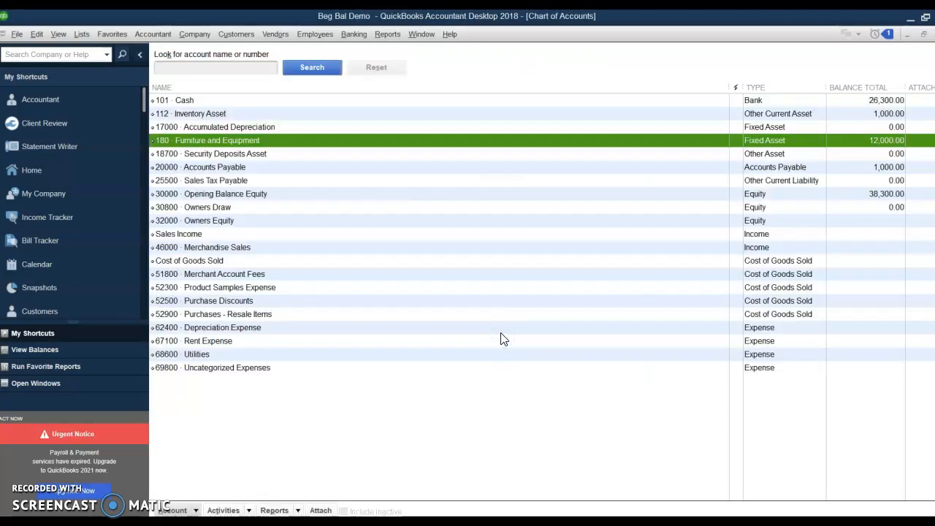
# Edit the Accumulated Depreciation account and set its number to 181.
pyautogui.click(198, 129)
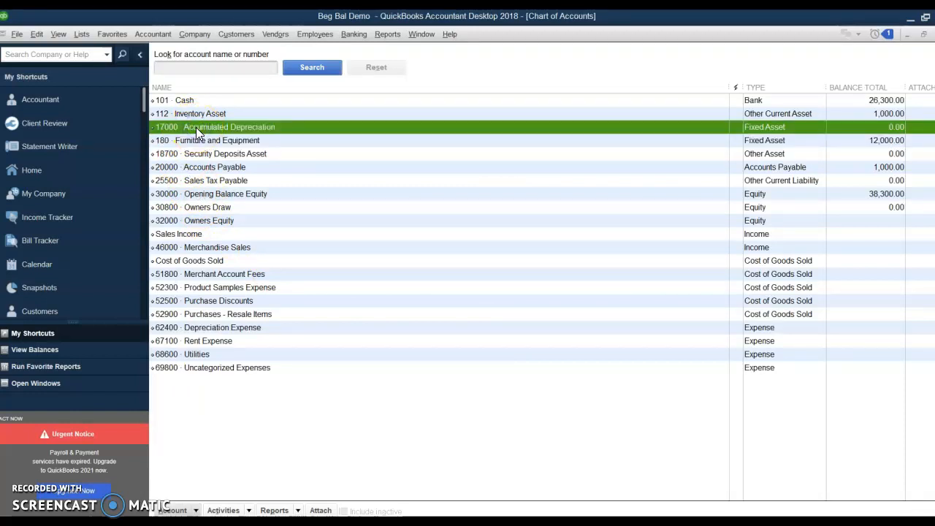
pyautogui.click(196, 511)
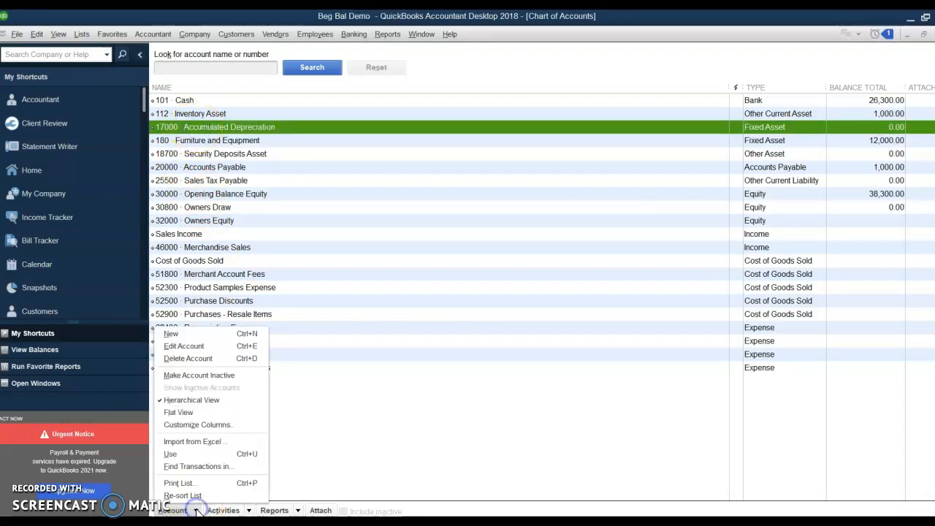
pyautogui.click(214, 347)
pyautogui.write('181')
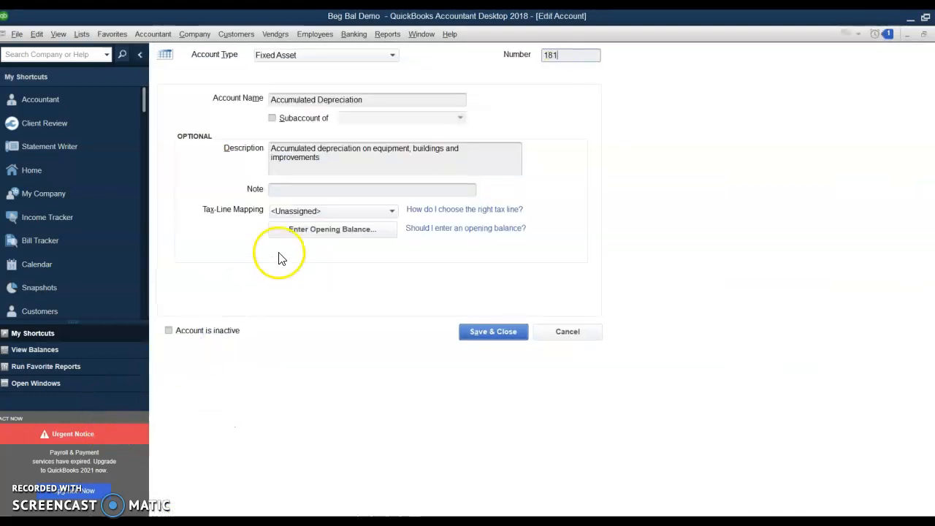
# Check the general ledger balances in the Word document and enter -2,500 as the opening balance for Accumulated Depreciation.
pyautogui.click(332, 231)
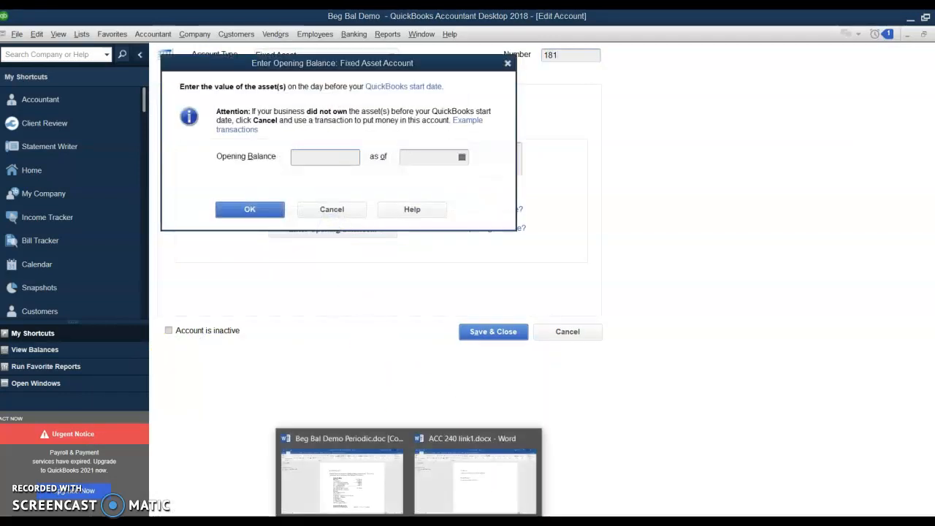
pyautogui.click(352, 481)
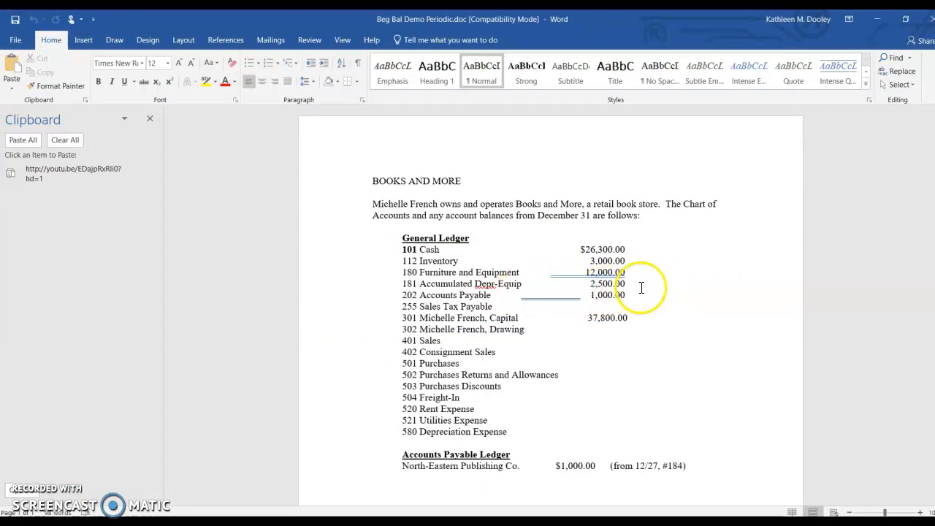
pyautogui.click(880, 22)
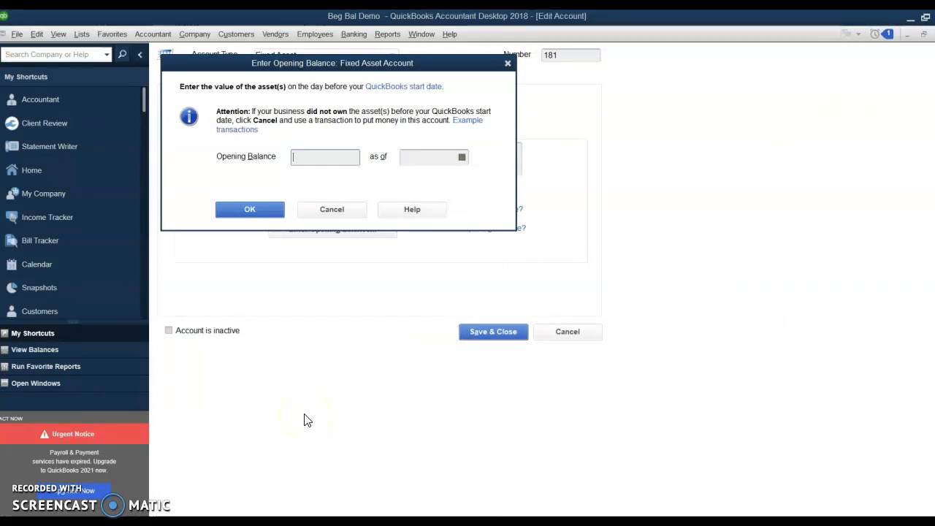
pyautogui.write('-2500')
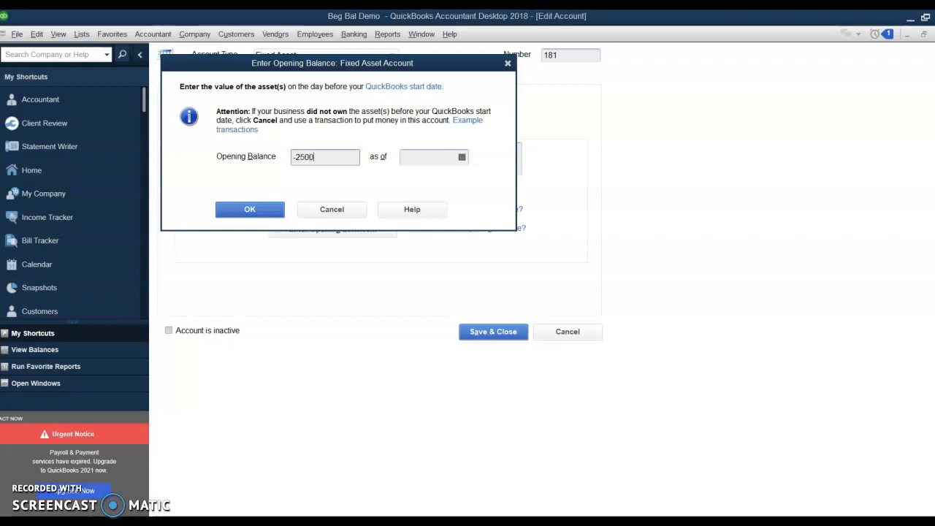
# Date the Accumulated Depreciation opening balance 12/31/2020, confirm it, and save the account.
pyautogui.click(462, 159)
pyautogui.click(414, 179)
pyautogui.click(413, 179)
pyautogui.click(414, 179)
pyautogui.click(414, 179)
pyautogui.click(413, 179)
pyautogui.click(414, 179)
pyautogui.click(414, 180)
pyautogui.click(413, 179)
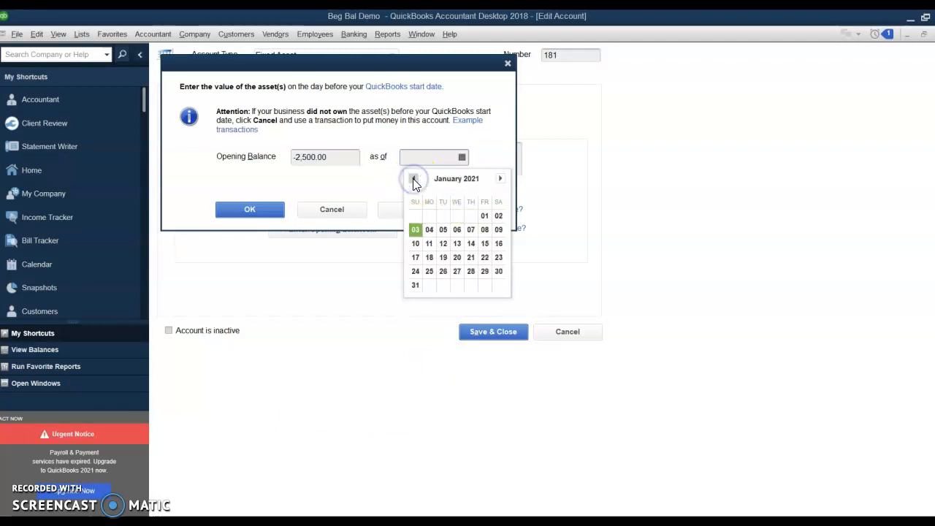
pyautogui.click(414, 179)
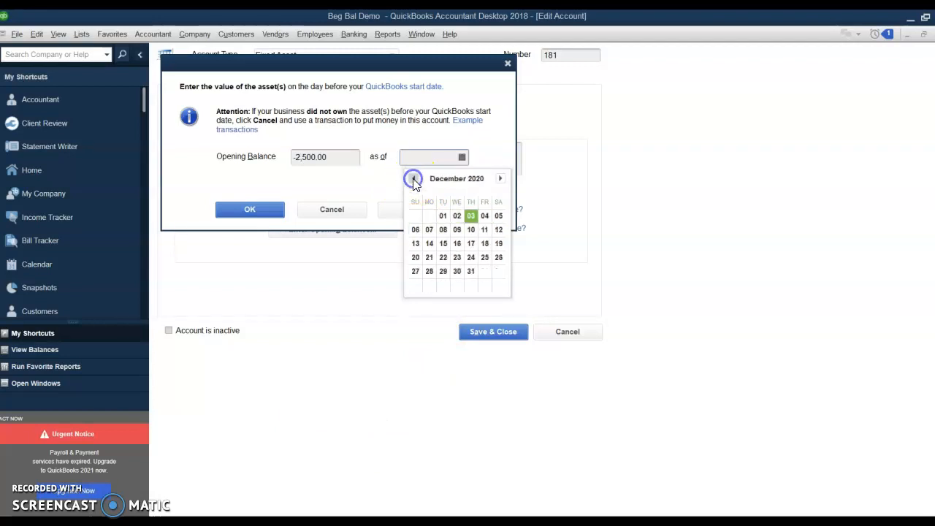
pyautogui.click(471, 273)
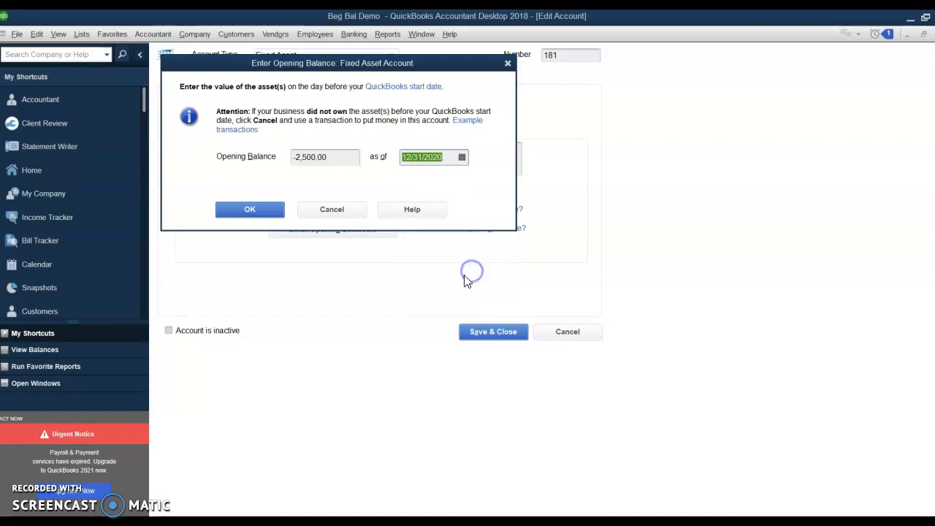
pyautogui.click(256, 212)
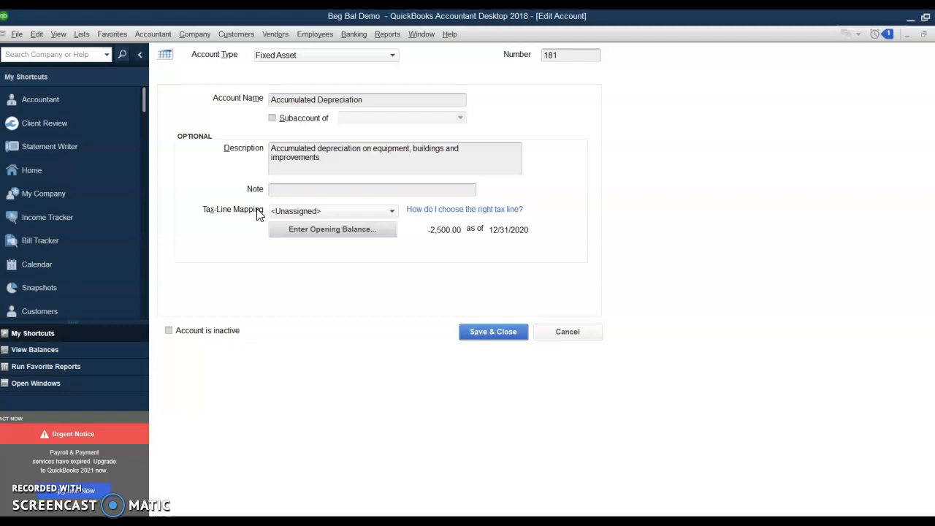
pyautogui.click(500, 337)
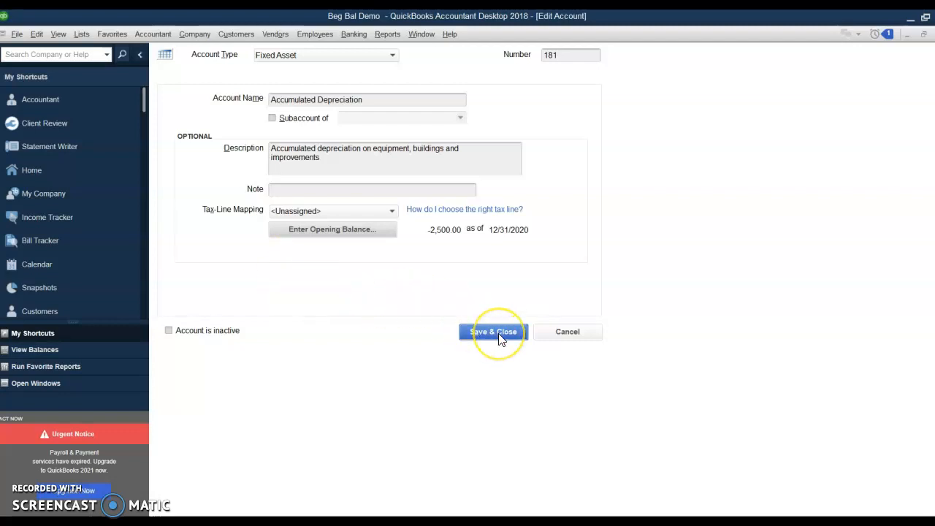
pyautogui.click(501, 338)
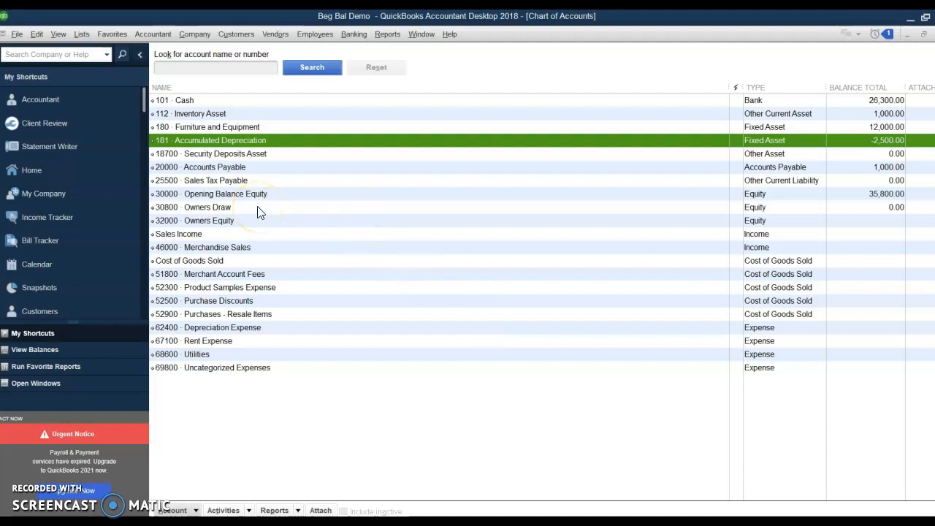
# Delete the Security Deposits Asset account from the chart of accounts and confirm the deletion.
pyautogui.click(201, 155)
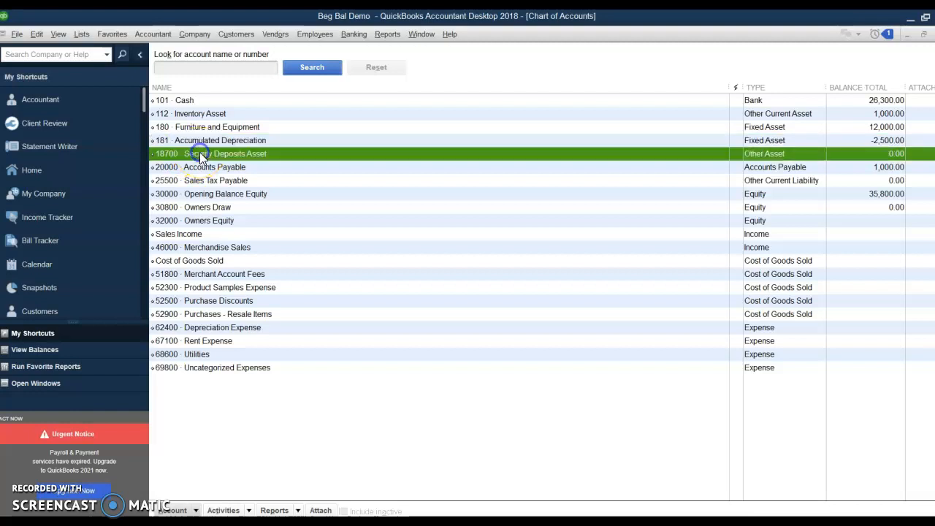
pyautogui.click(196, 511)
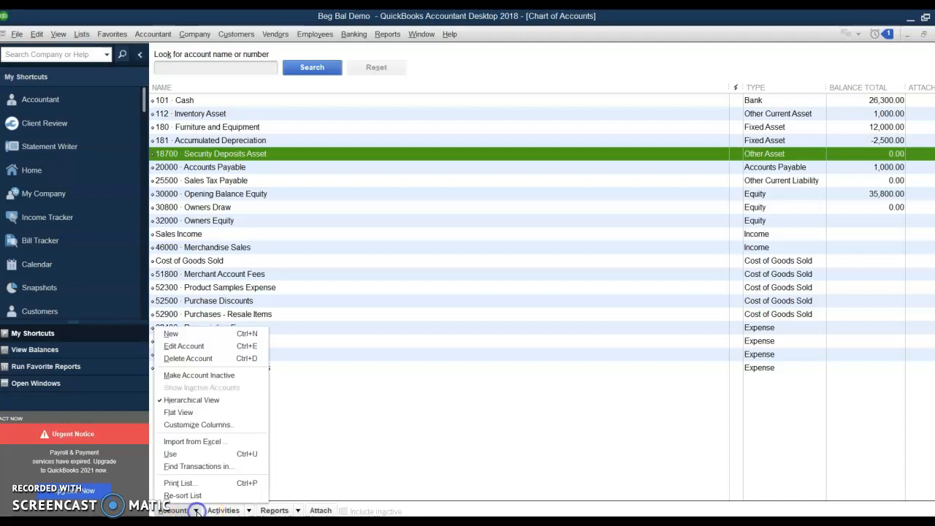
pyautogui.click(211, 359)
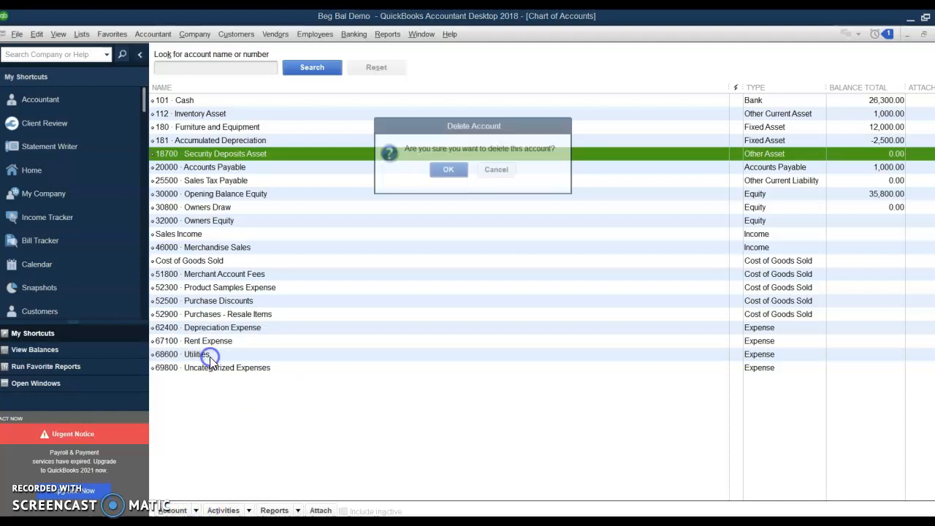
pyautogui.click(448, 172)
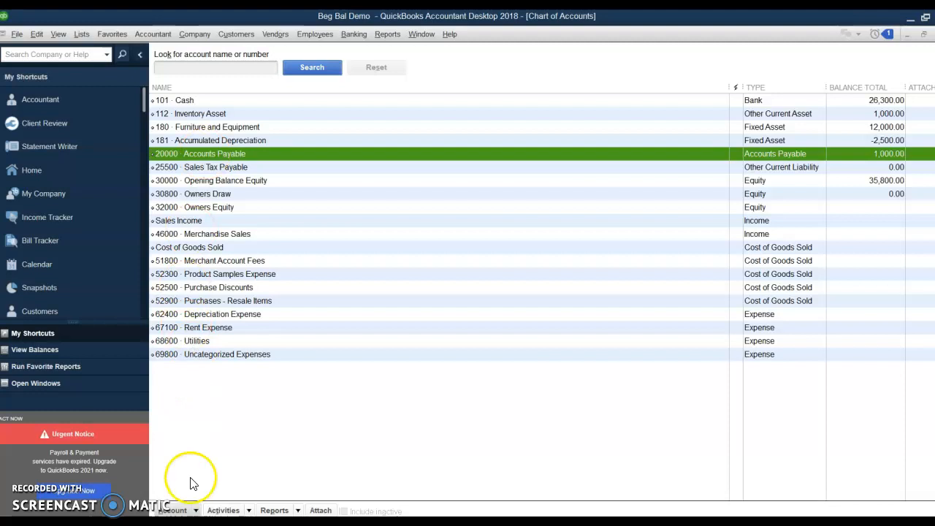
# Change the Accounts Payable account's number to 202 and save the account.
pyautogui.click(196, 510)
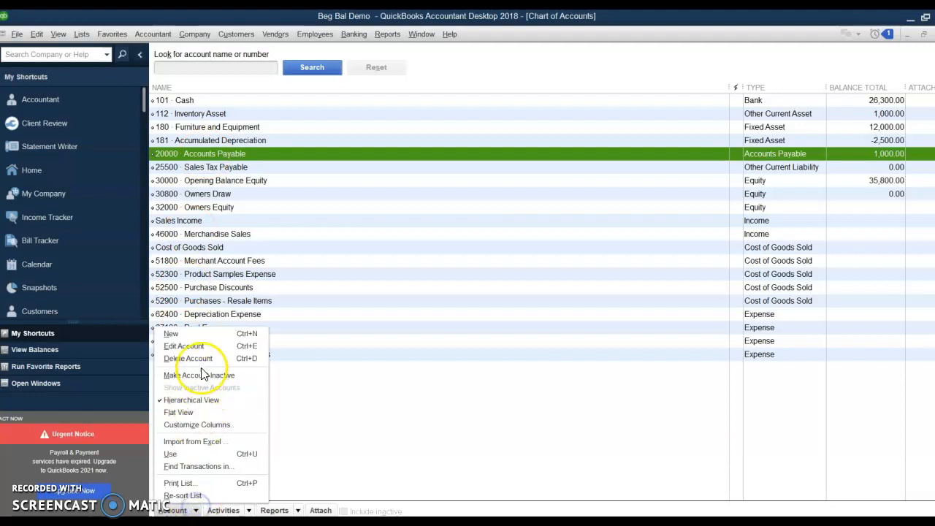
pyautogui.click(206, 348)
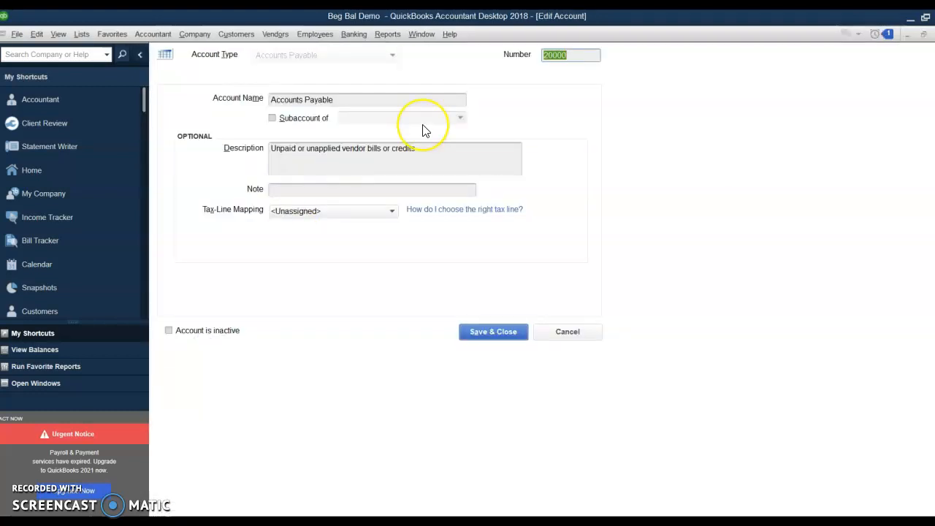
pyautogui.write('02')
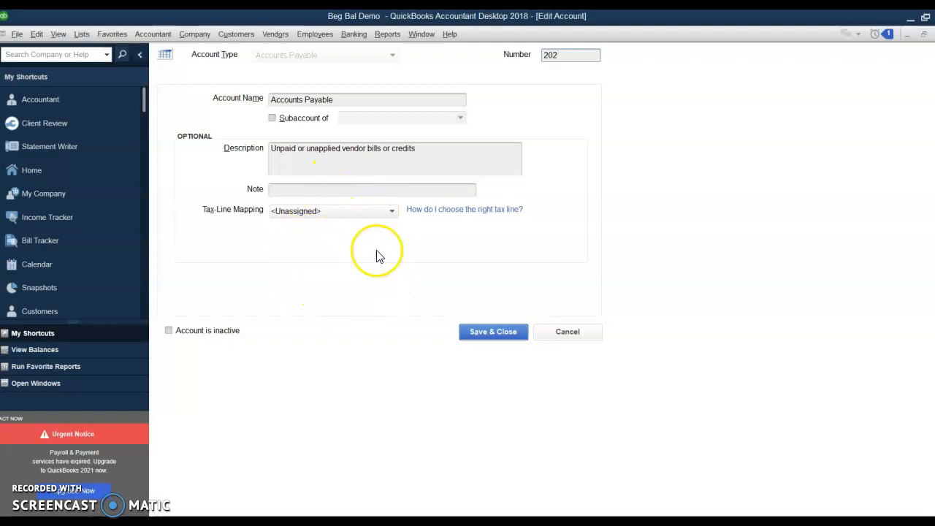
pyautogui.click(496, 336)
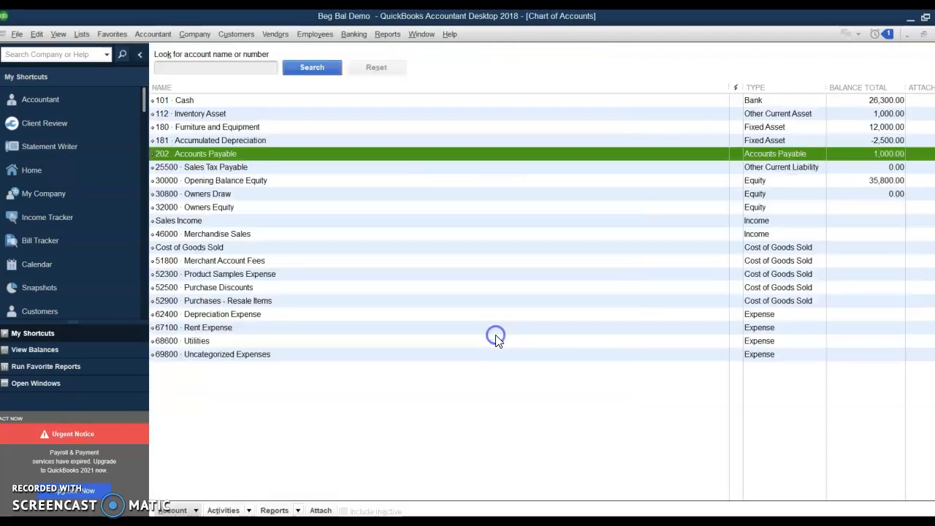
# Change the Sales Tax Payable account's number to 255 and save the account.
pyautogui.click(205, 167)
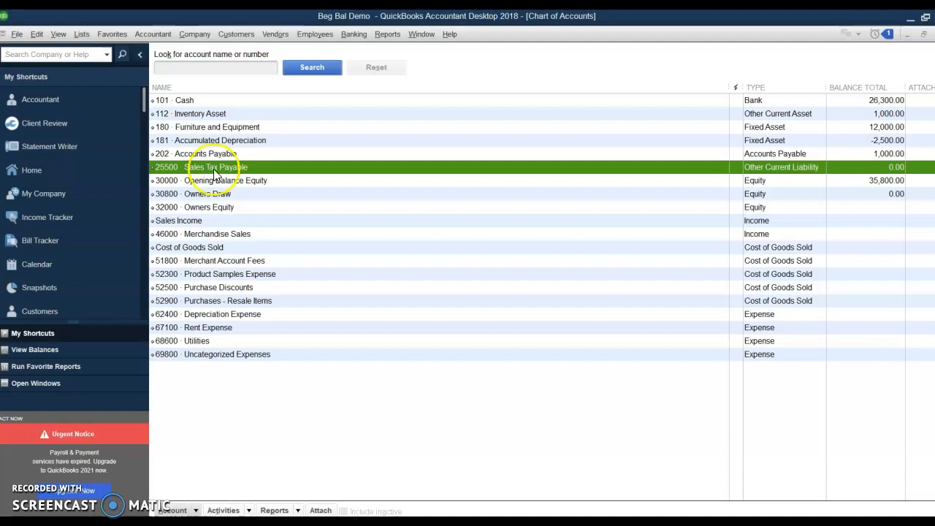
pyautogui.click(196, 511)
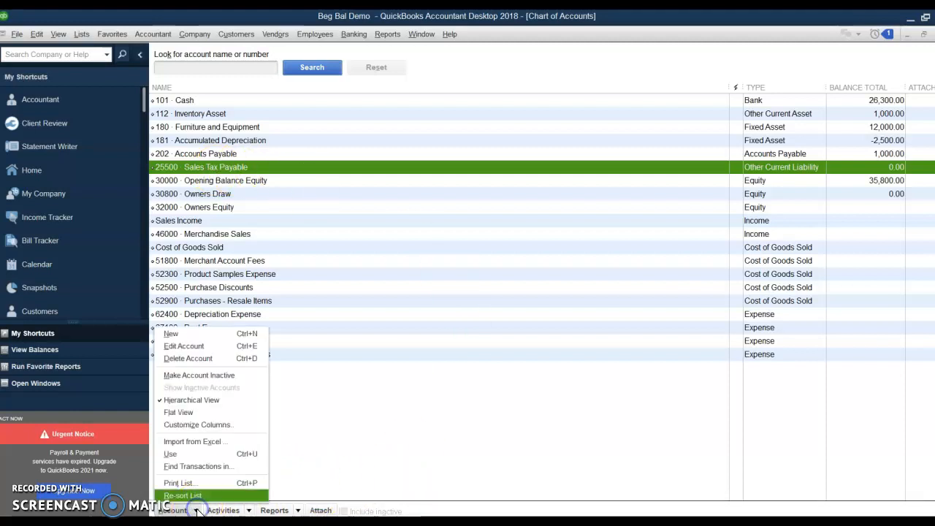
pyautogui.click(211, 354)
pyautogui.write('255')
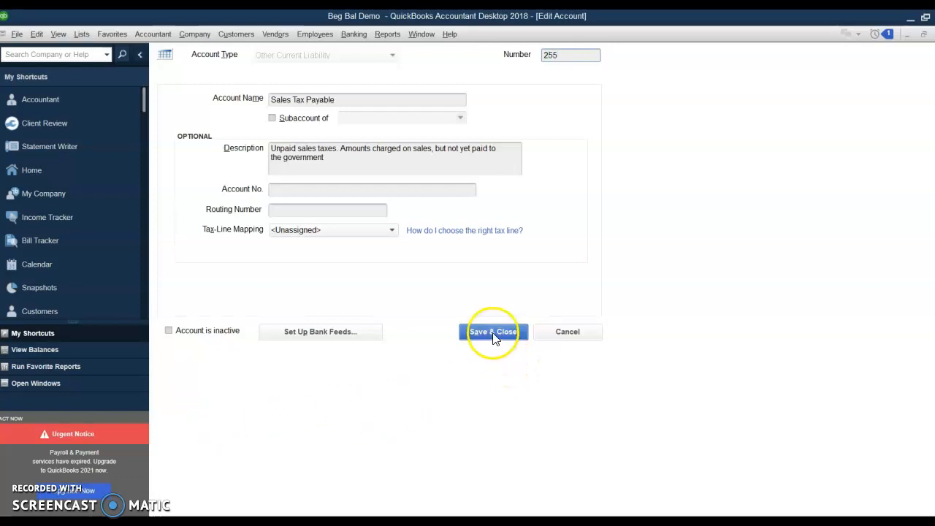
pyautogui.click(494, 333)
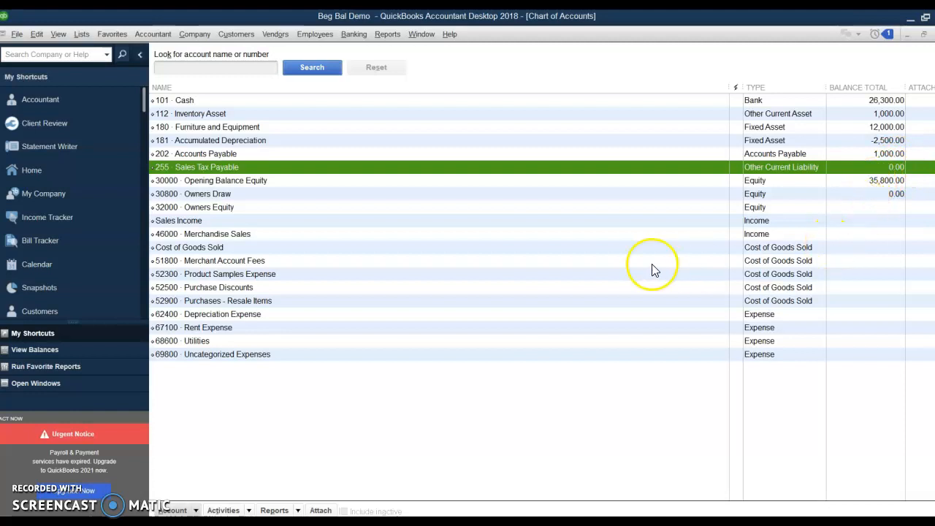
# Edit the Owners Draw account, renaming it "MF, Drawing" and setting its number to 302.
pyautogui.click(185, 194)
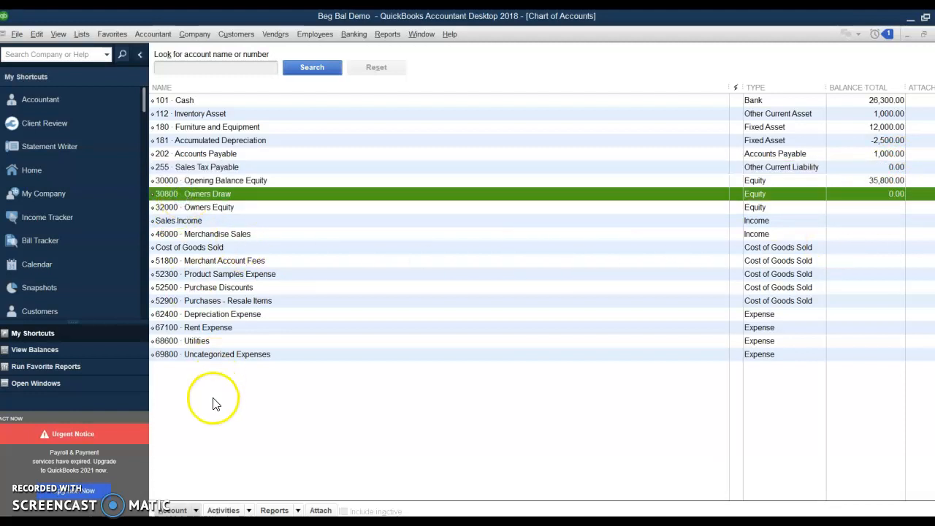
pyautogui.click(196, 510)
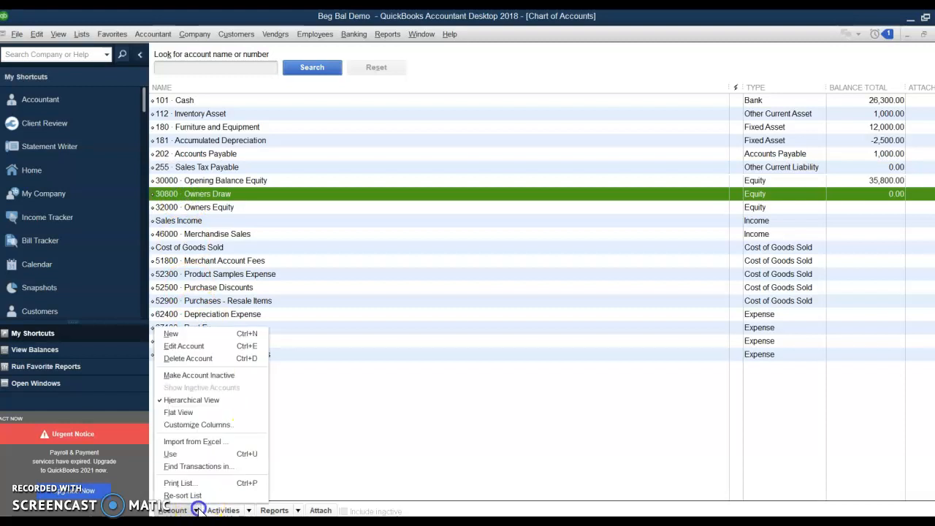
pyautogui.click(187, 348)
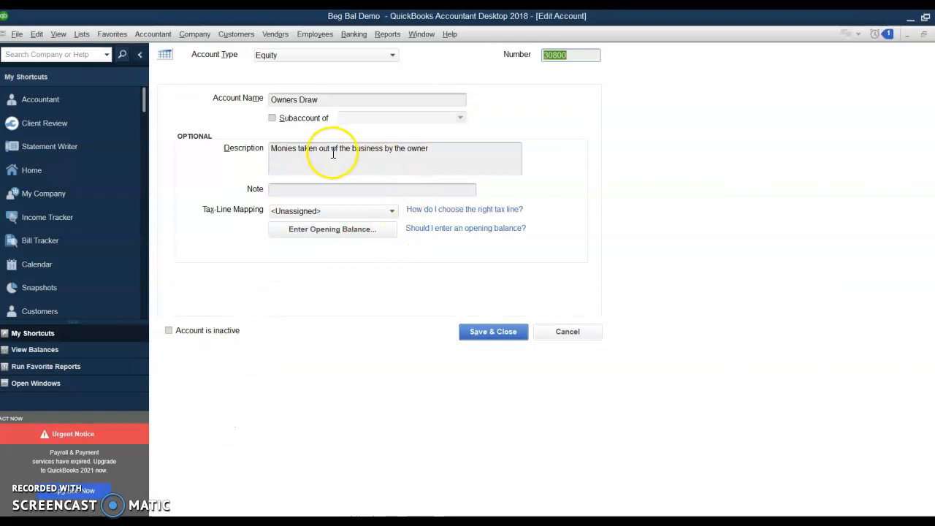
pyautogui.click(298, 99)
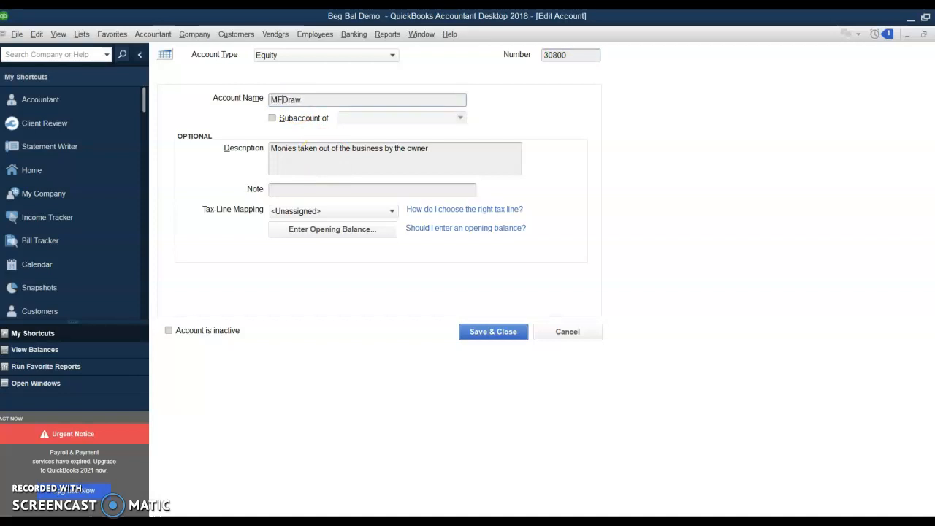
pyautogui.click(307, 95)
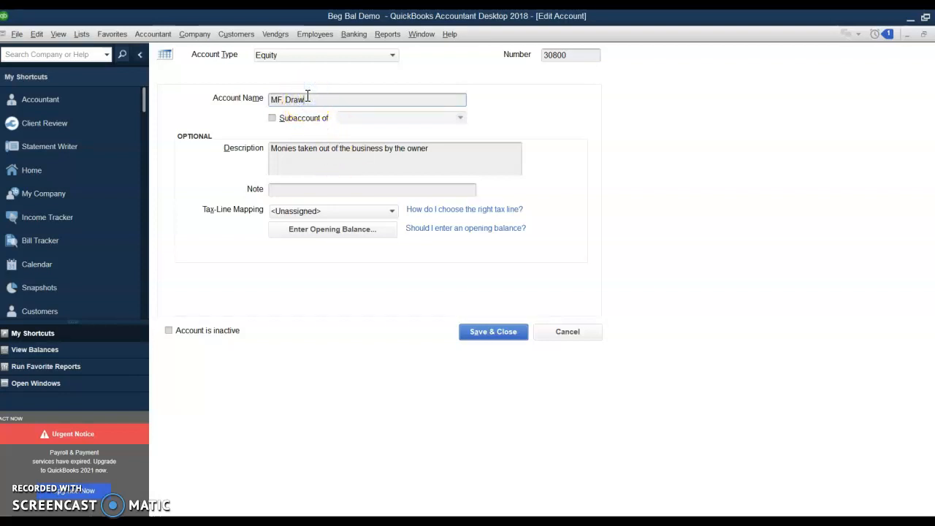
pyautogui.write('ing')
pyautogui.click(569, 56)
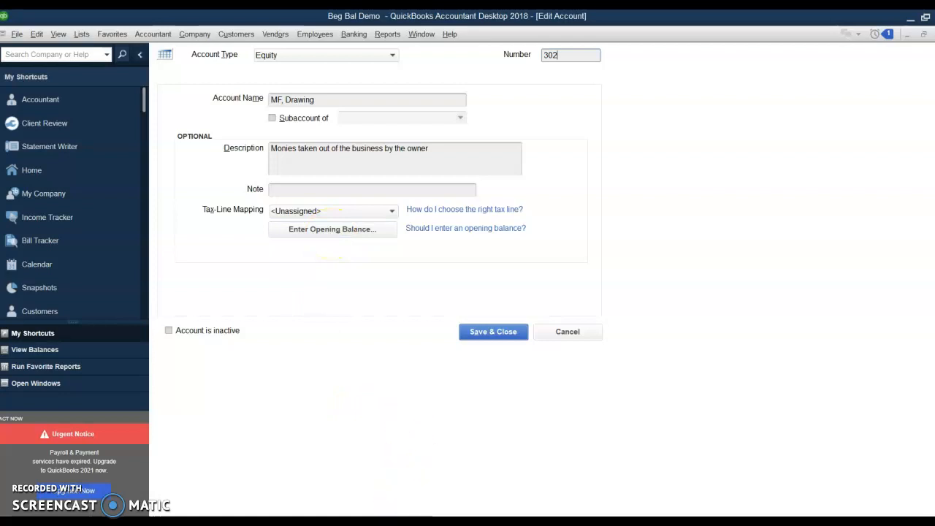
# Check the general ledger list in the Beg Bal Demo Periodic Word document, return to QuickBooks, and save the MF, Drawing account.
pyautogui.moveTo(409, 522)
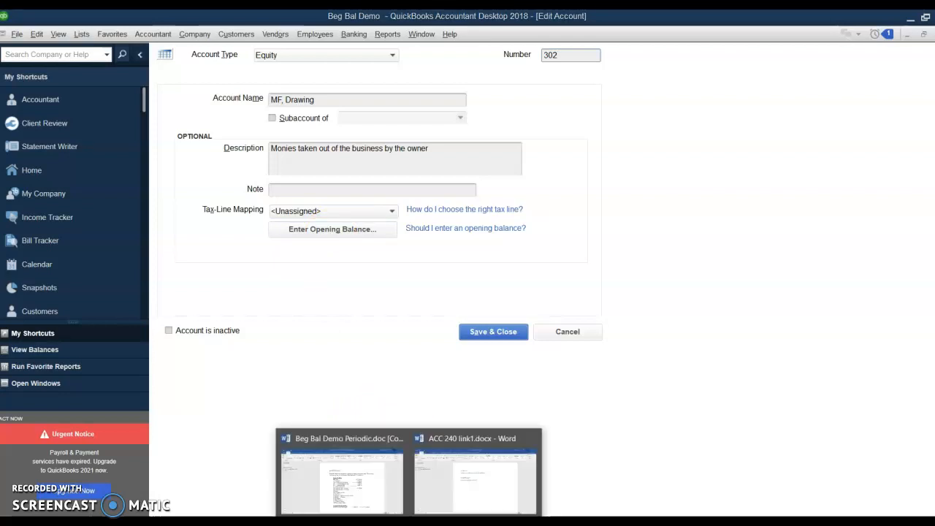
pyautogui.click(355, 491)
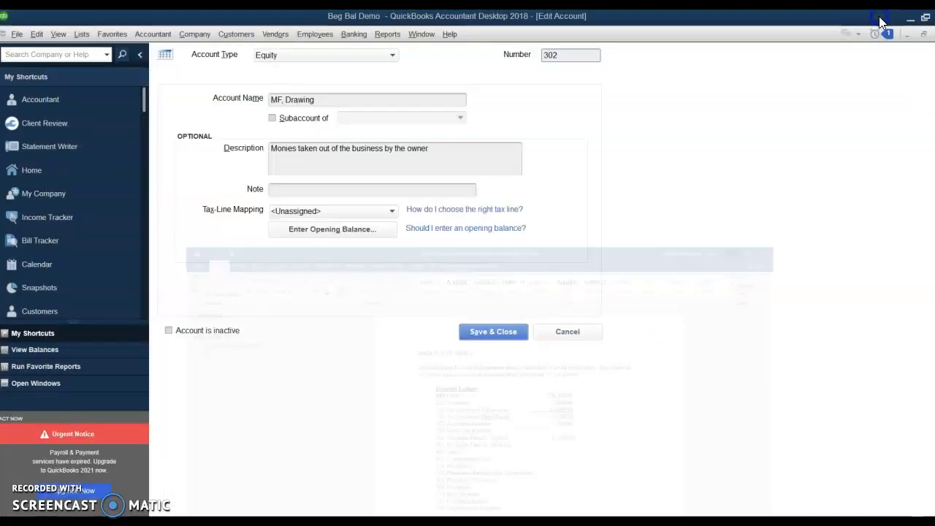
pyautogui.click(877, 19)
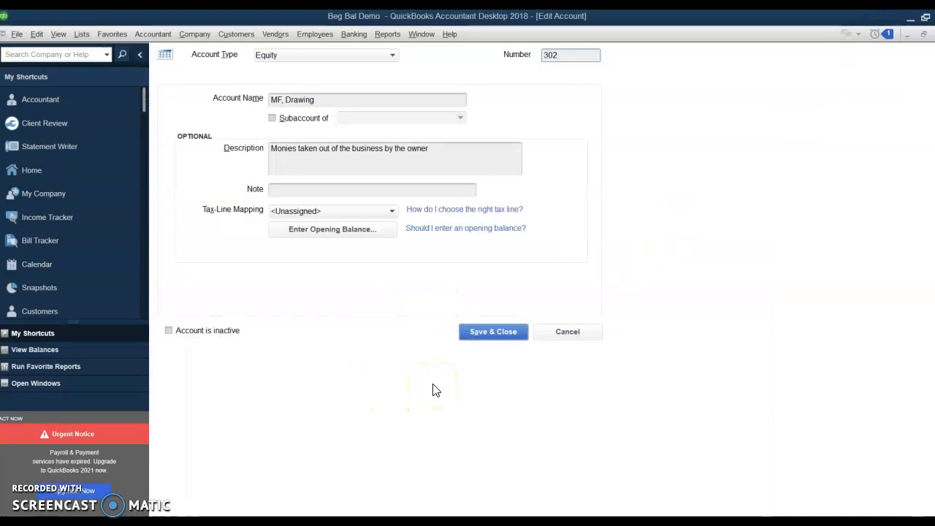
pyautogui.click(494, 333)
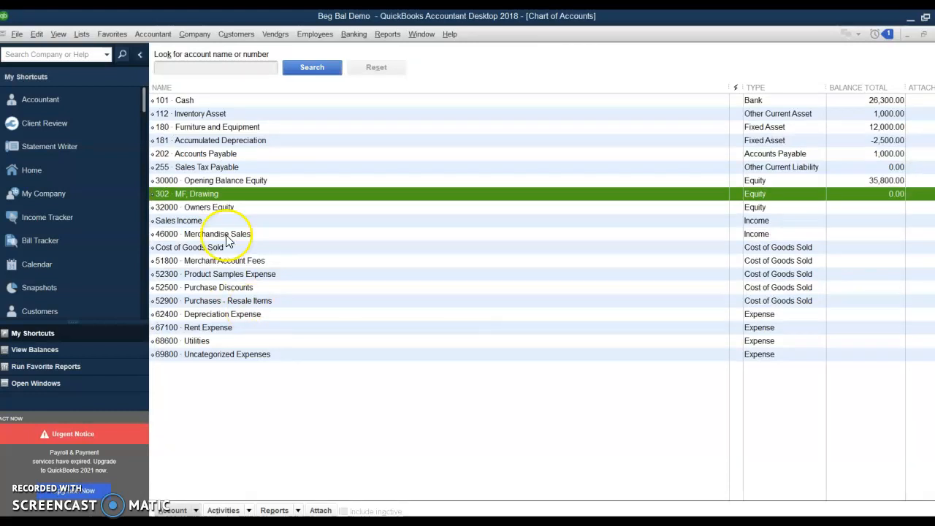
# Edit the Owners Equity account, setting its number to 301 and renaming it "MF, Capital".
pyautogui.click(225, 208)
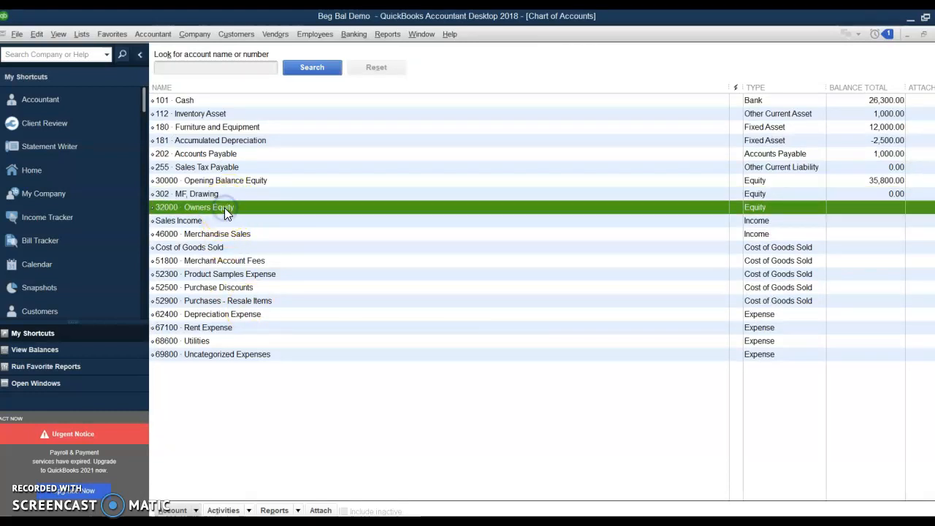
pyautogui.click(191, 510)
pyautogui.click(195, 347)
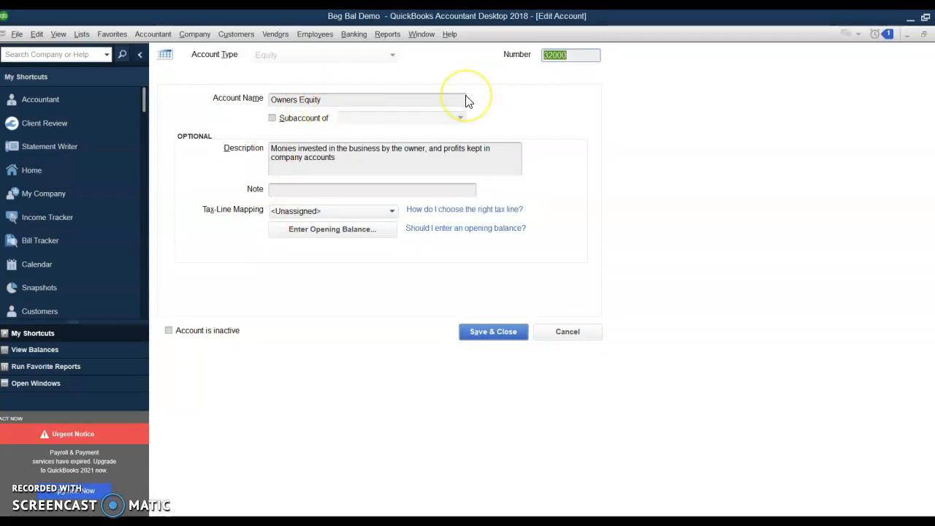
pyautogui.write('301')
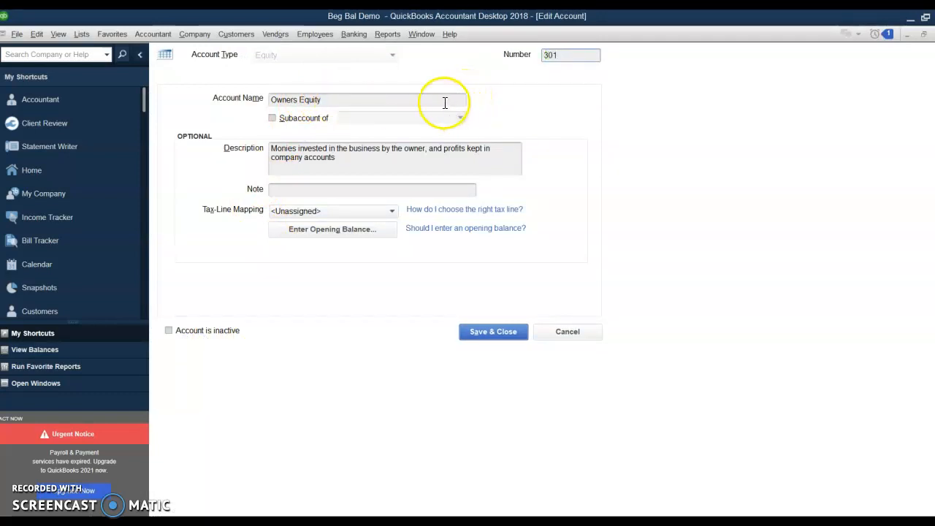
pyautogui.click(340, 99)
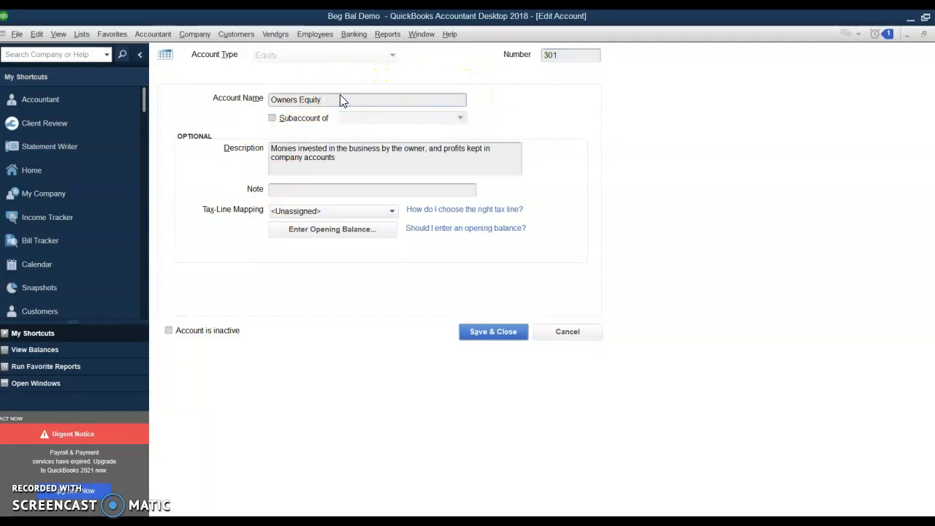
pyautogui.press('BackSpace')
pyautogui.press('BackSpace')
pyautogui.press('BackSpace')
pyautogui.press('BackSpace')
pyautogui.press('BackSpace')
pyautogui.press('BackSpace')
pyautogui.press('BackSpace')
pyautogui.press('BackSpace')
pyautogui.press('BackSpace')
pyautogui.press('BackSpace')
pyautogui.write('MF, Capital')
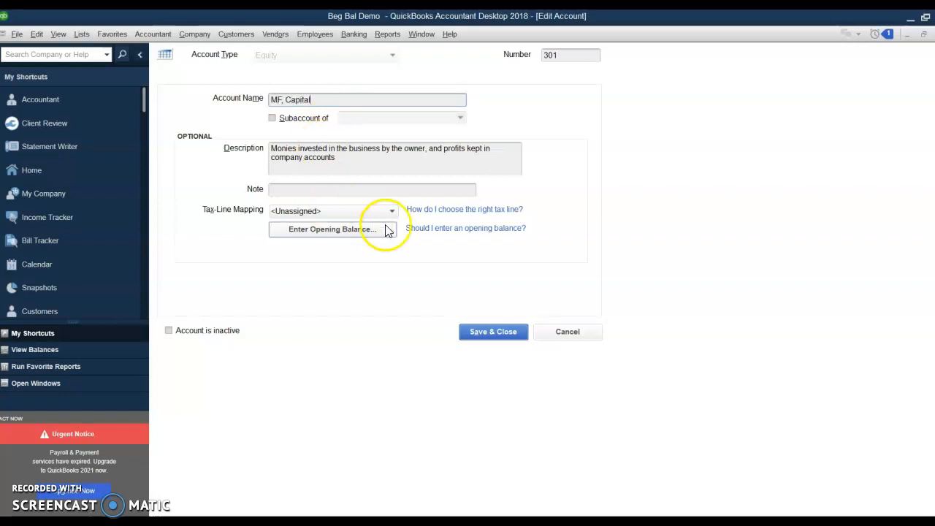
# Look up the capital balance in the Beg Bal Demo Periodic Word document, return to QuickBooks, and enter 37800 as the MF, Capital opening balance.
pyautogui.click(338, 231)
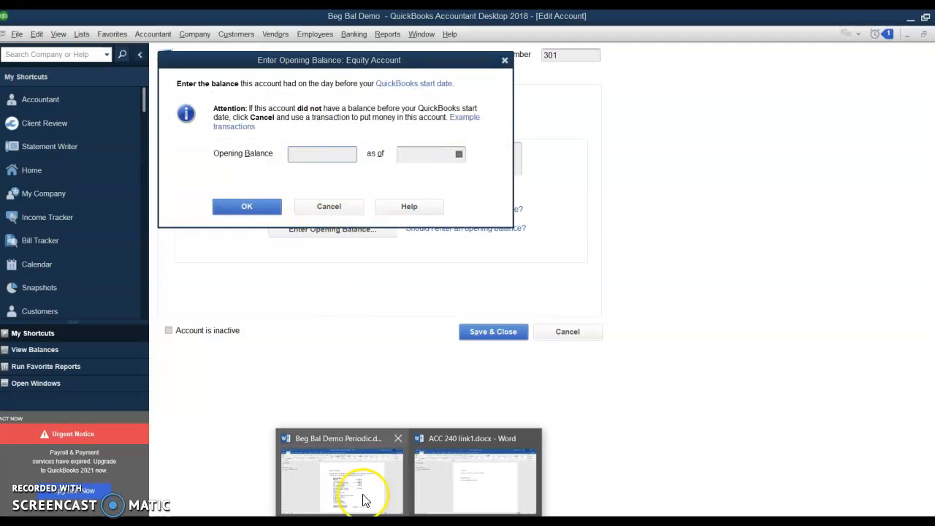
pyautogui.click(340, 470)
pyautogui.click(593, 427)
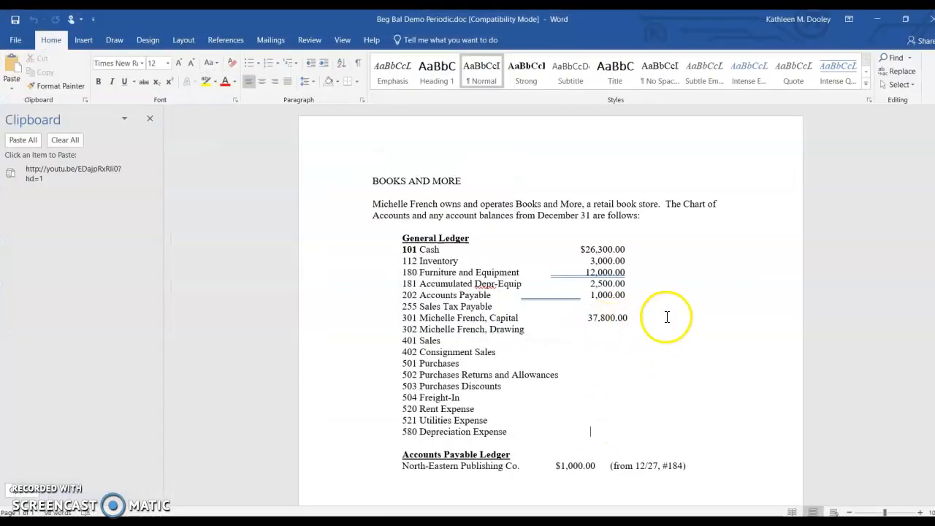
pyautogui.click(877, 19)
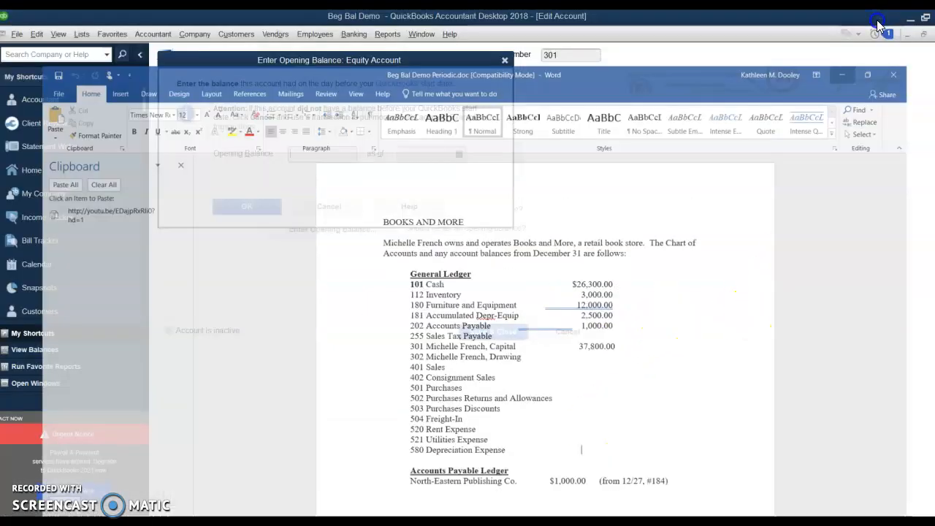
pyautogui.write('37800')
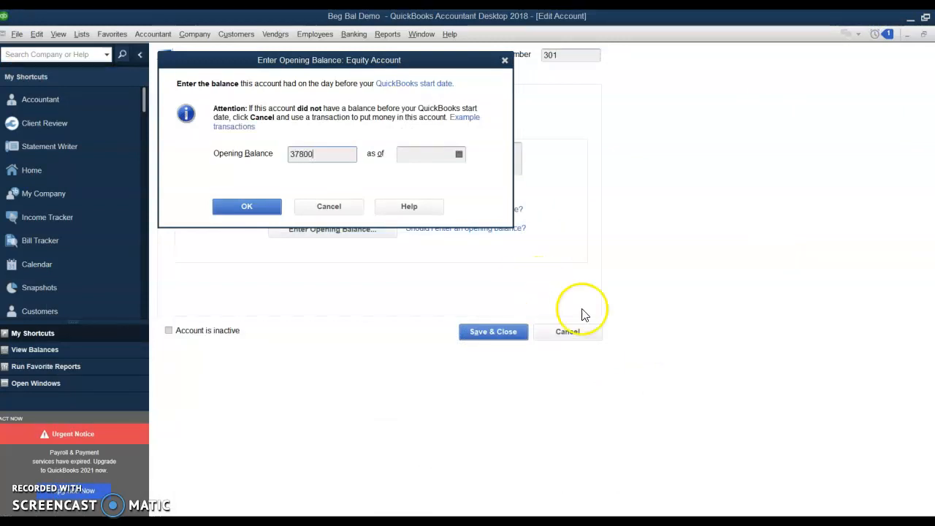
# Date the MF, Capital opening balance 12/31/2020, accept it, and save the account.
pyautogui.click(459, 155)
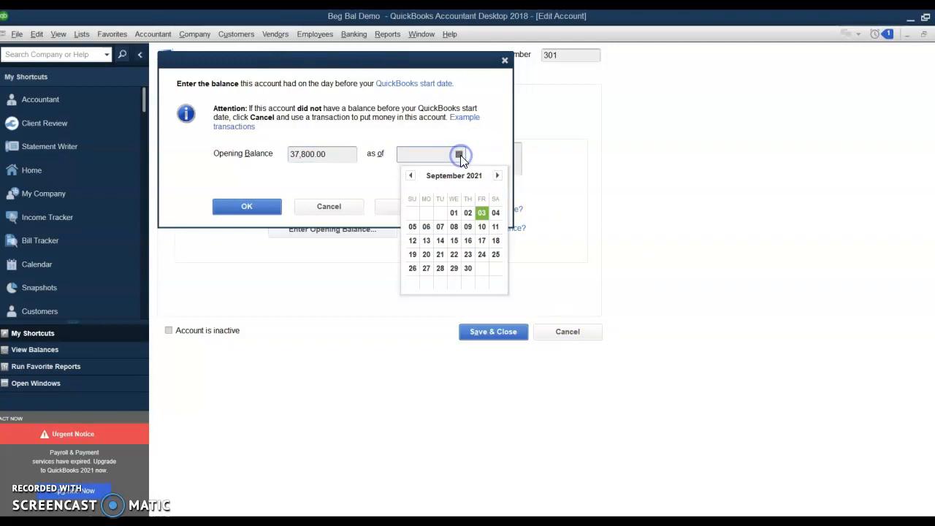
pyautogui.click(413, 176)
pyautogui.click(412, 177)
pyautogui.click(412, 177)
pyautogui.click(412, 177)
pyautogui.click(412, 177)
pyautogui.click(412, 177)
pyautogui.click(412, 176)
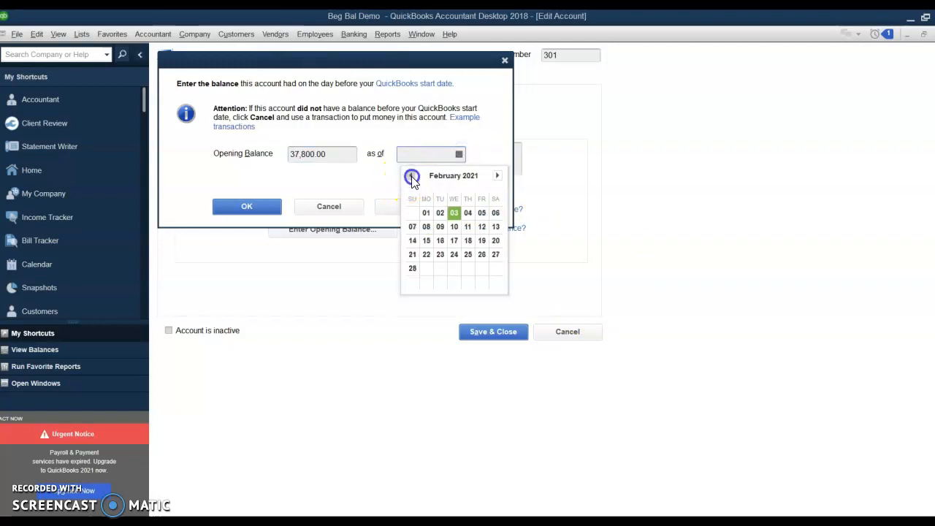
pyautogui.click(412, 177)
pyautogui.click(413, 176)
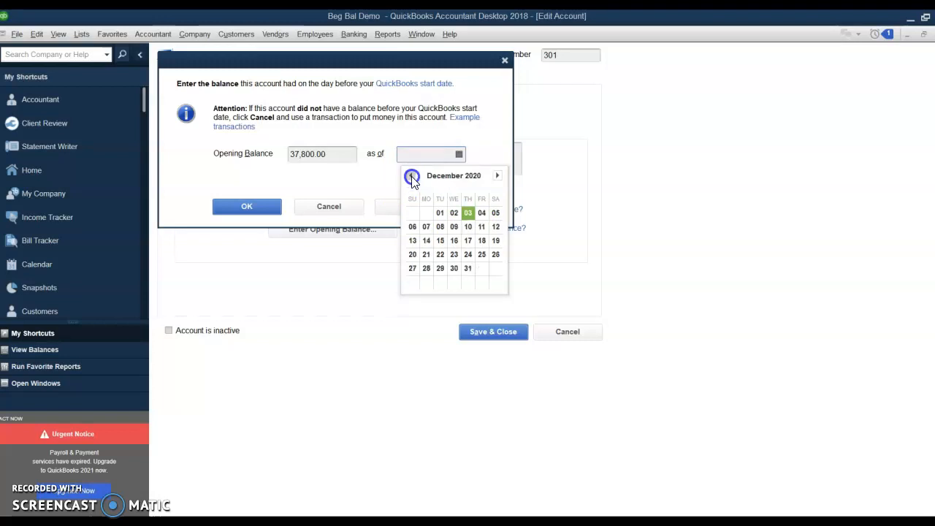
pyautogui.click(468, 268)
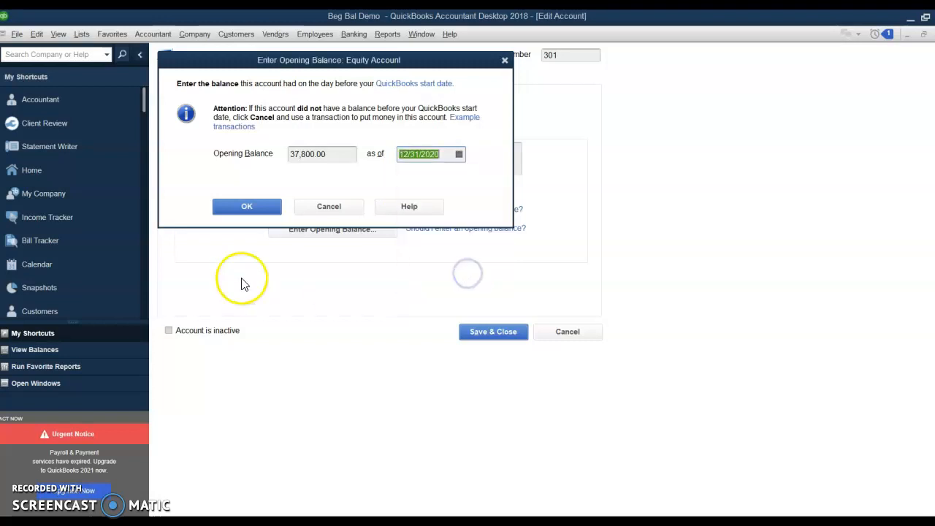
pyautogui.click(237, 208)
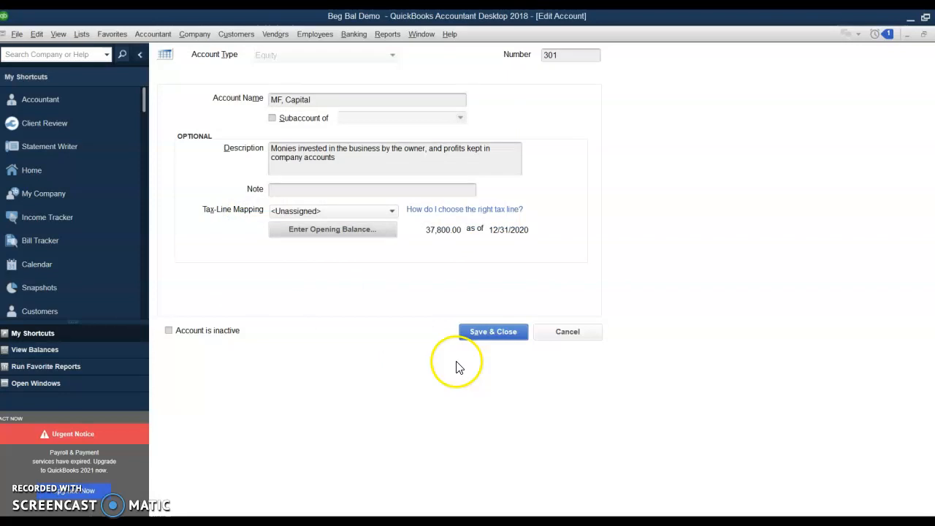
pyautogui.click(494, 332)
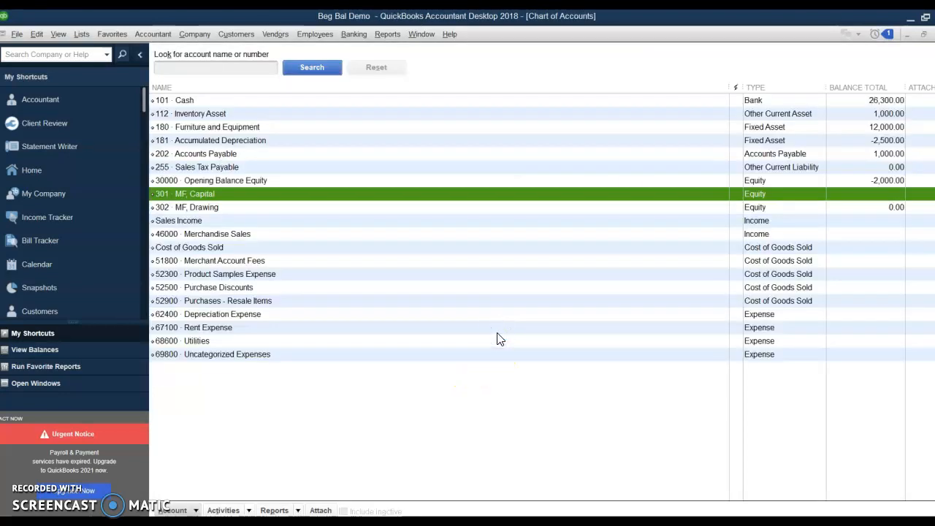
# Edit the Sales Income account, giving it number 401 and the name "Sales", and save it.
pyautogui.click(177, 225)
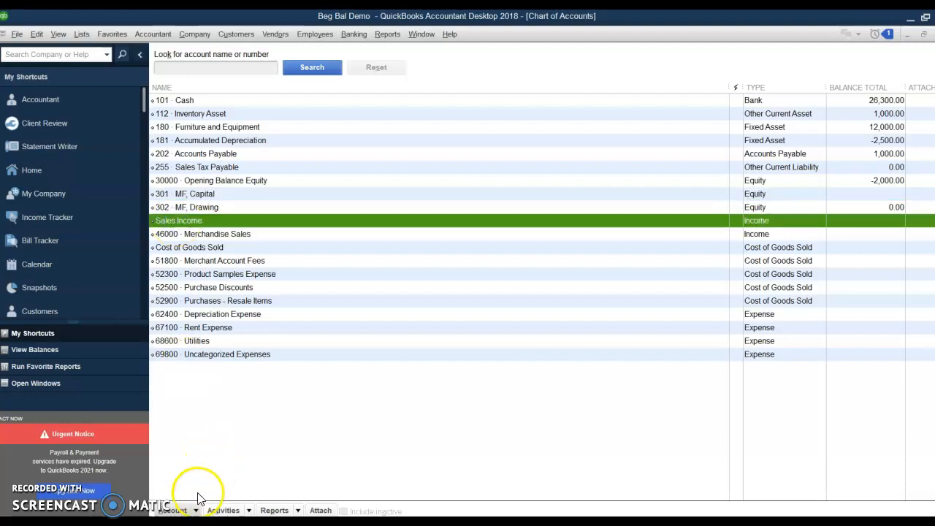
pyautogui.click(546, 523)
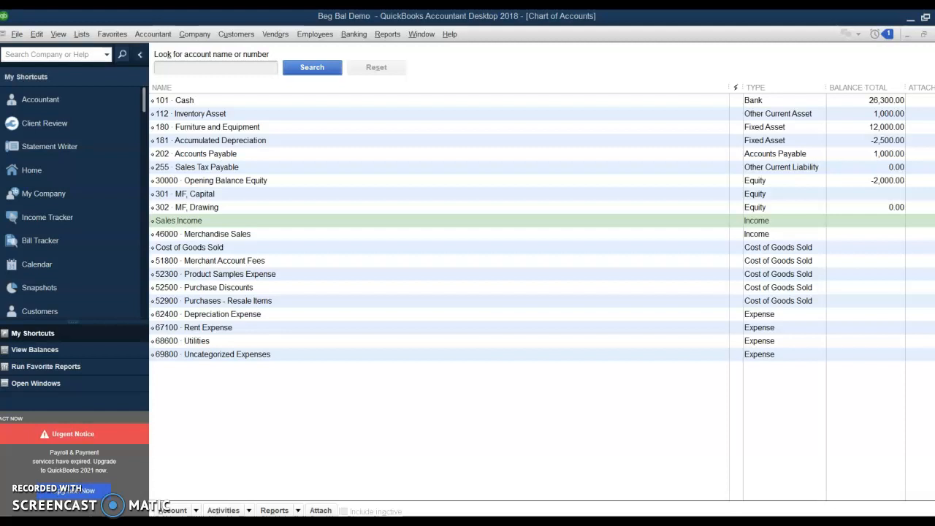
pyautogui.click(178, 221)
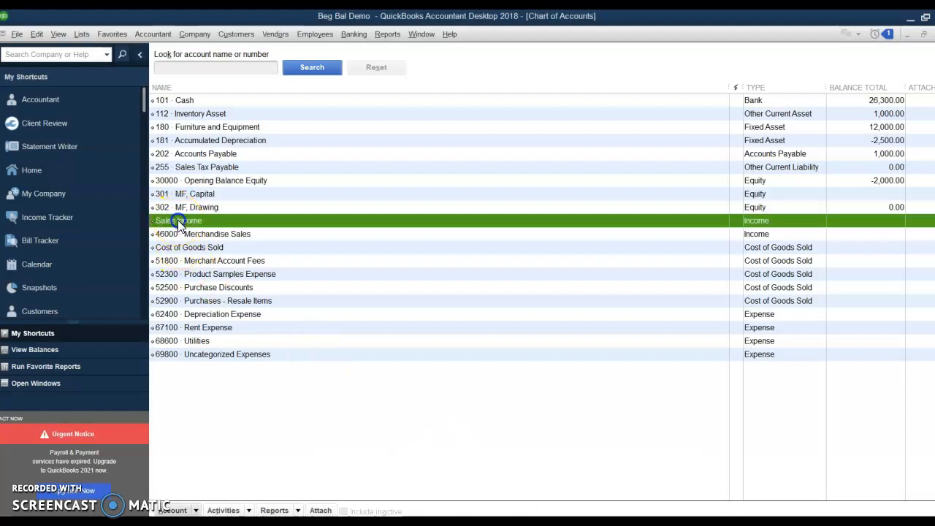
pyautogui.click(196, 514)
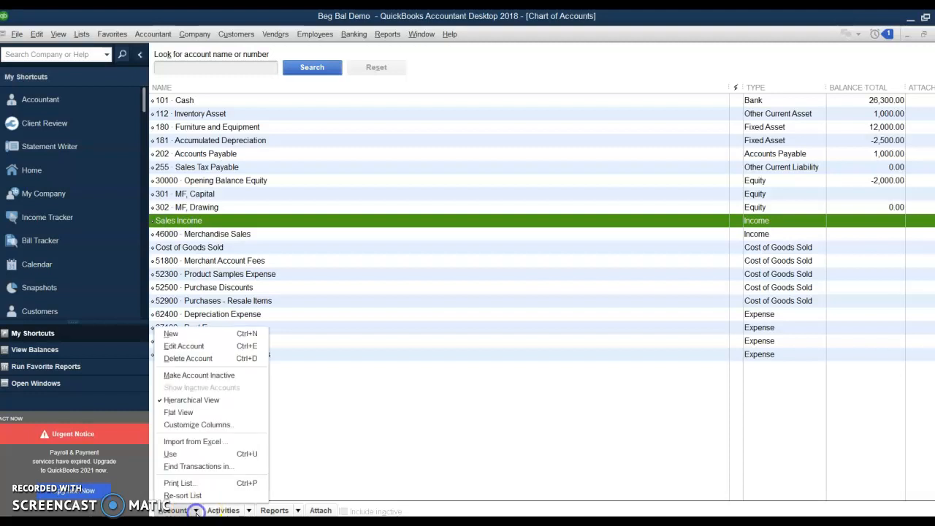
pyautogui.click(188, 346)
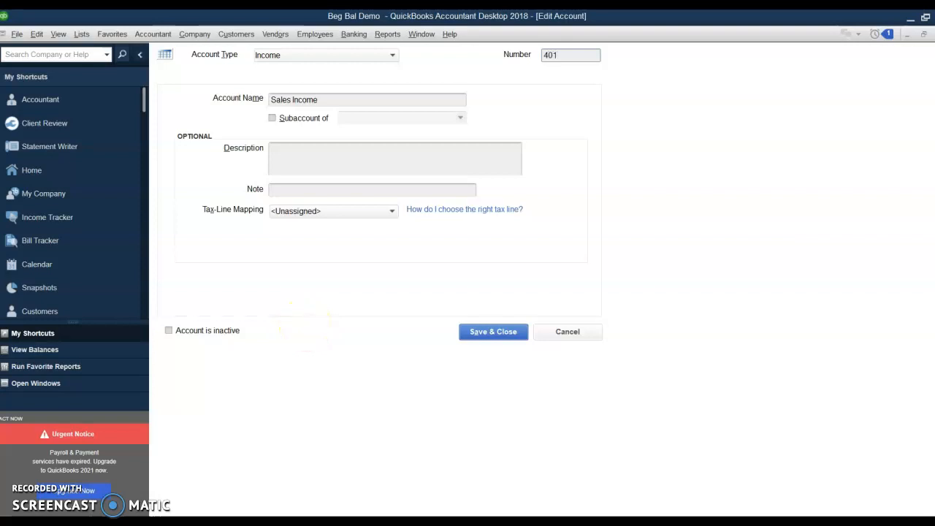
pyautogui.click(328, 100)
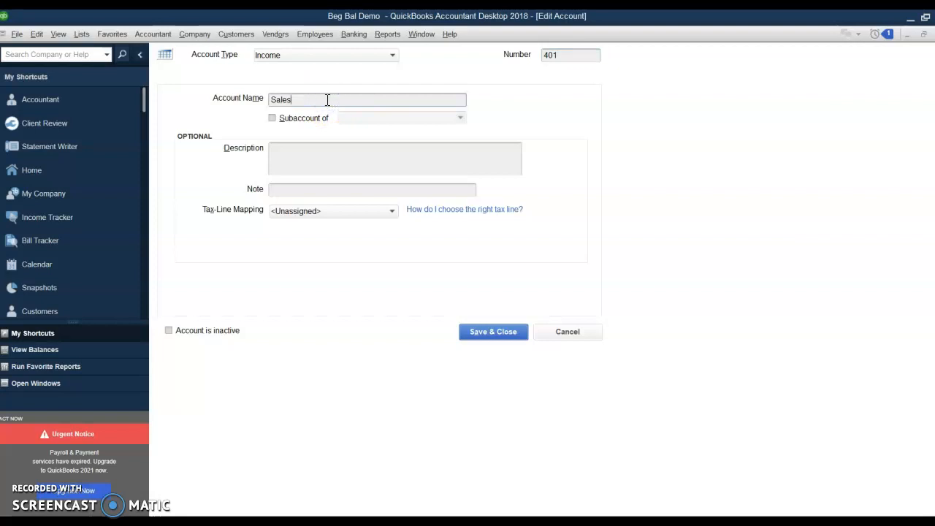
pyautogui.click(488, 339)
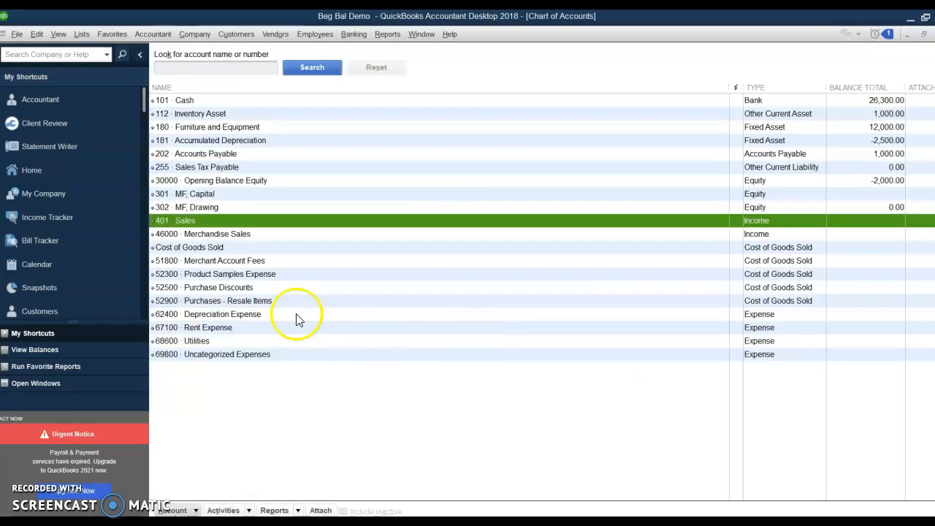
# Edit the Merchandise Sales account, changing its number to 402 and its name to "Consignment Sales", and save it.
pyautogui.click(205, 237)
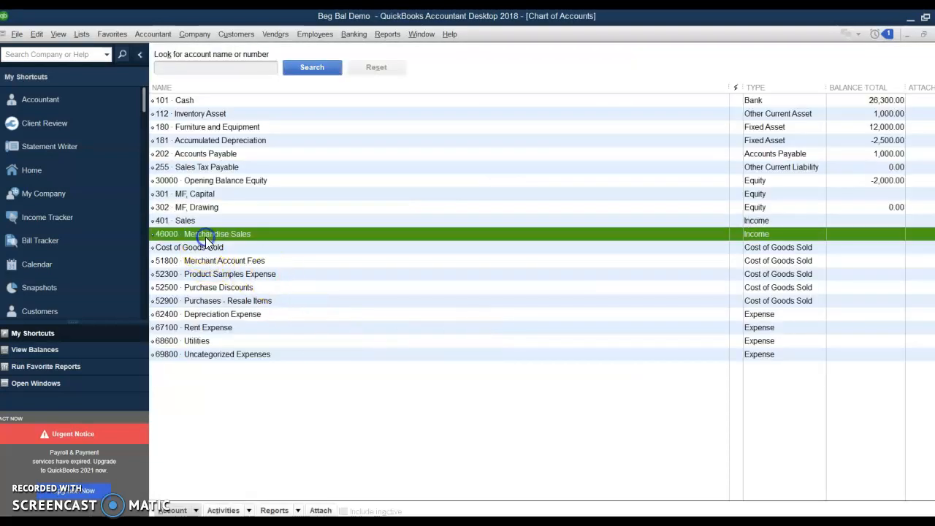
pyautogui.click(175, 510)
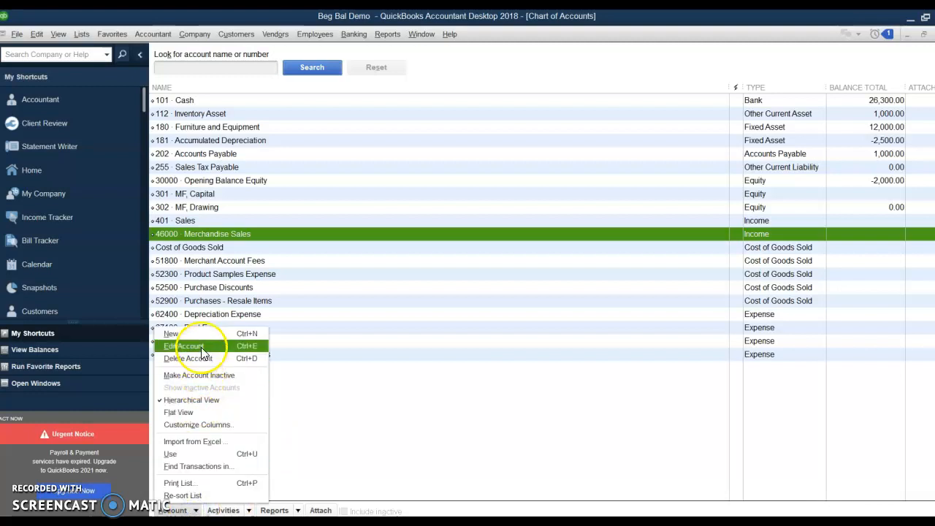
pyautogui.click(202, 348)
pyautogui.write('402')
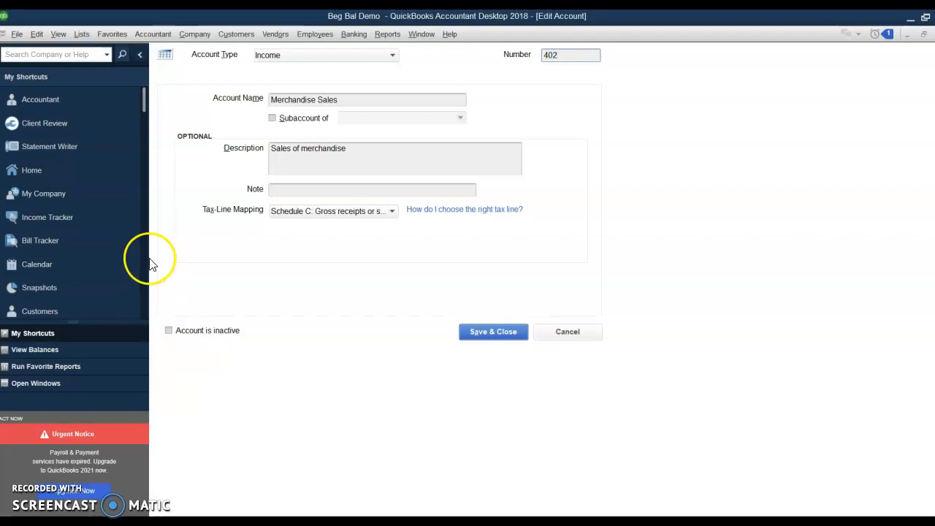
pyautogui.click(317, 99)
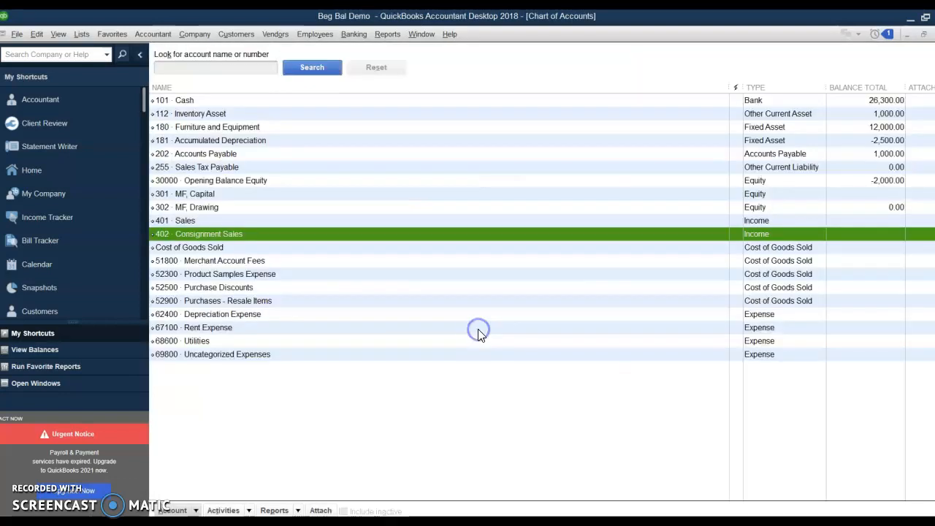
# Delete the unnumbered Cost of Goods Sold account from the chart of accounts.
pyautogui.click(204, 247)
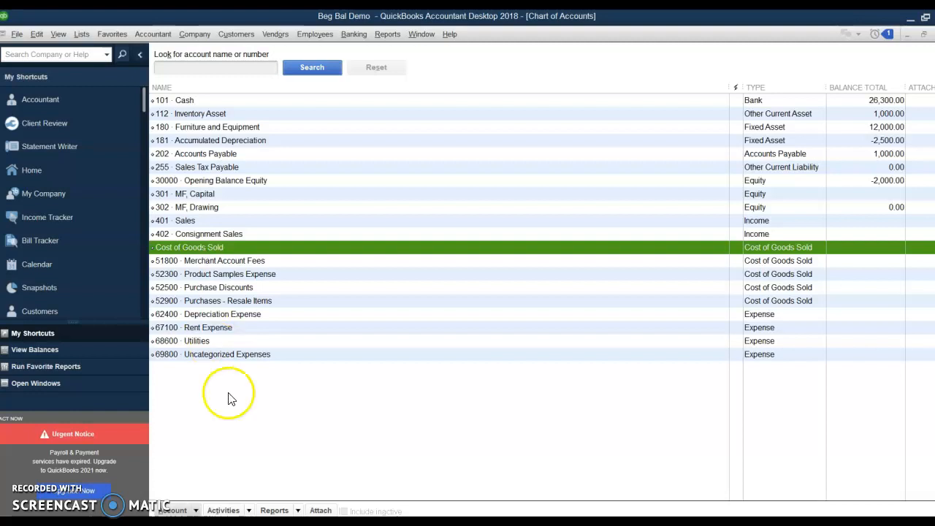
pyautogui.click(196, 510)
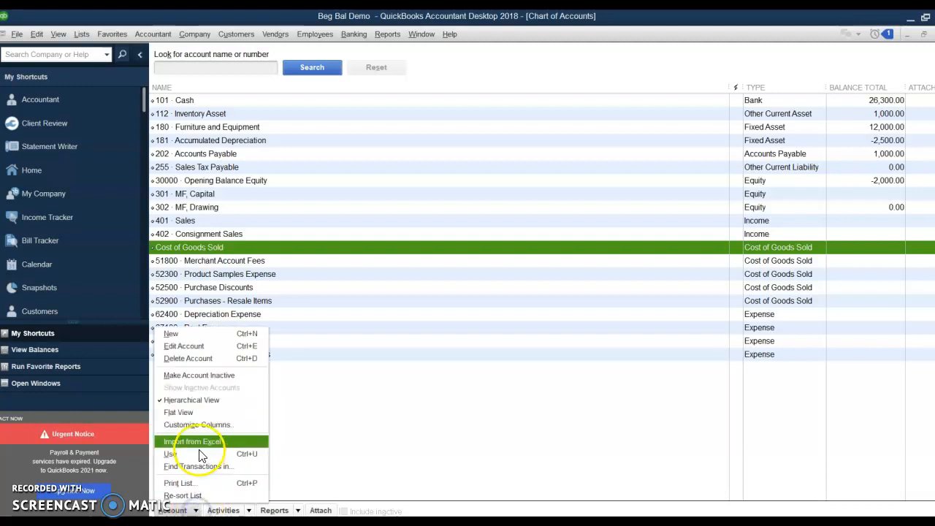
pyautogui.click(204, 359)
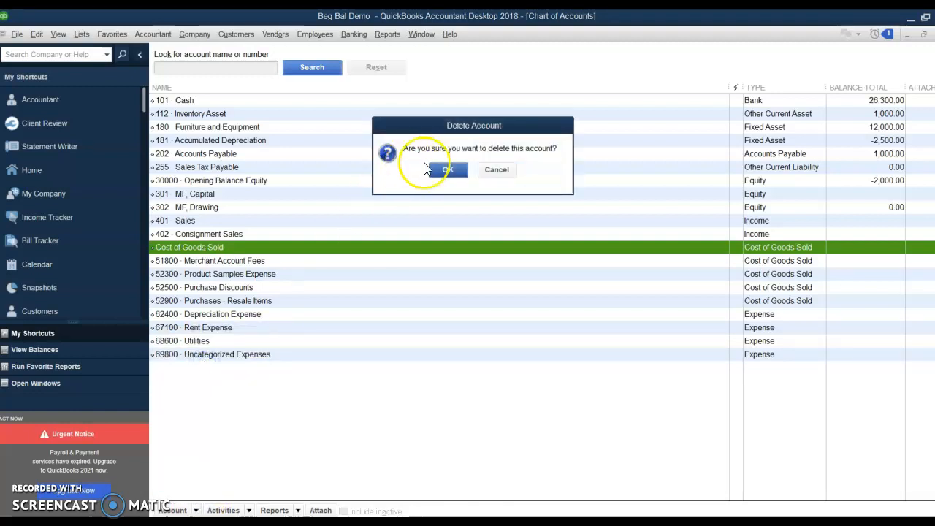
pyautogui.click(449, 170)
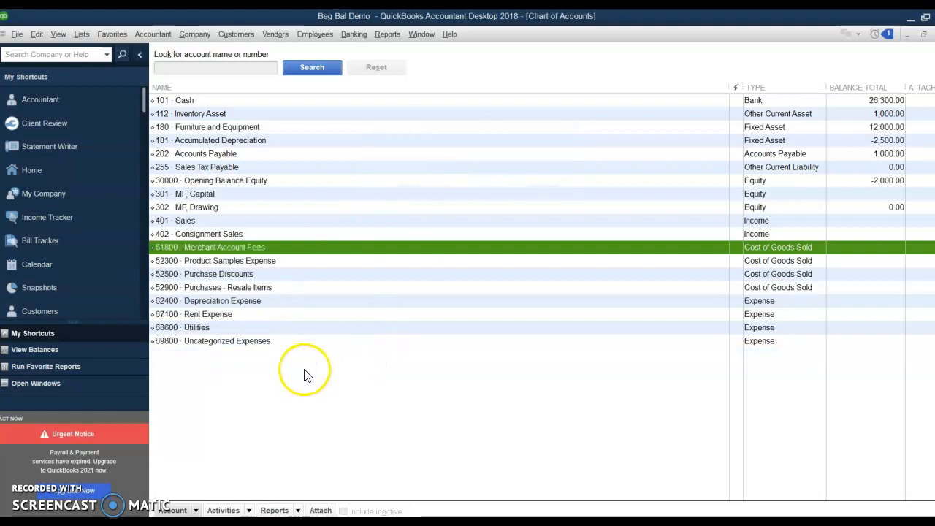